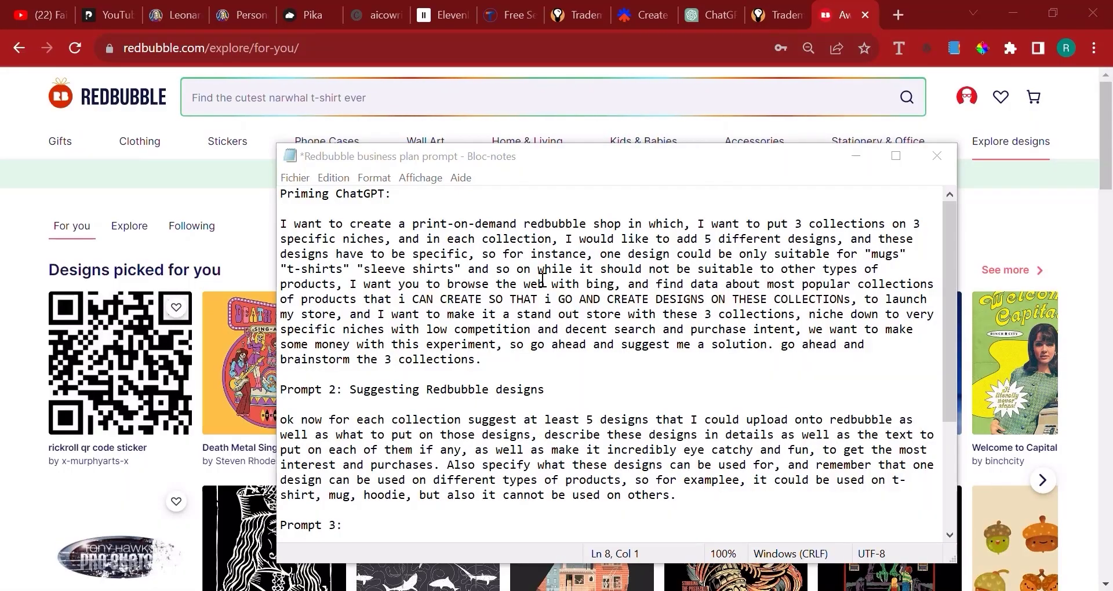
Copy the Prompt 2 text about suggesting Redbubble designs, switch to the ChatGPT conversation and send it there
{"action": "left_click_drag", "start_coordinate": [281, 421], "coordinate": [691, 489]}
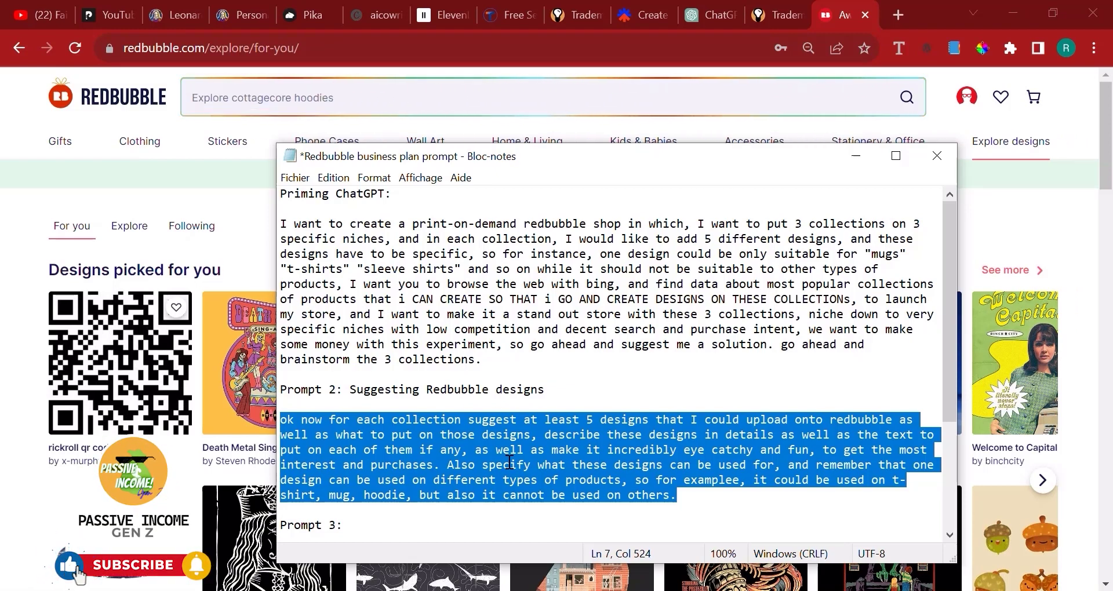
{"action": "right_click", "coordinate": [564, 431]}
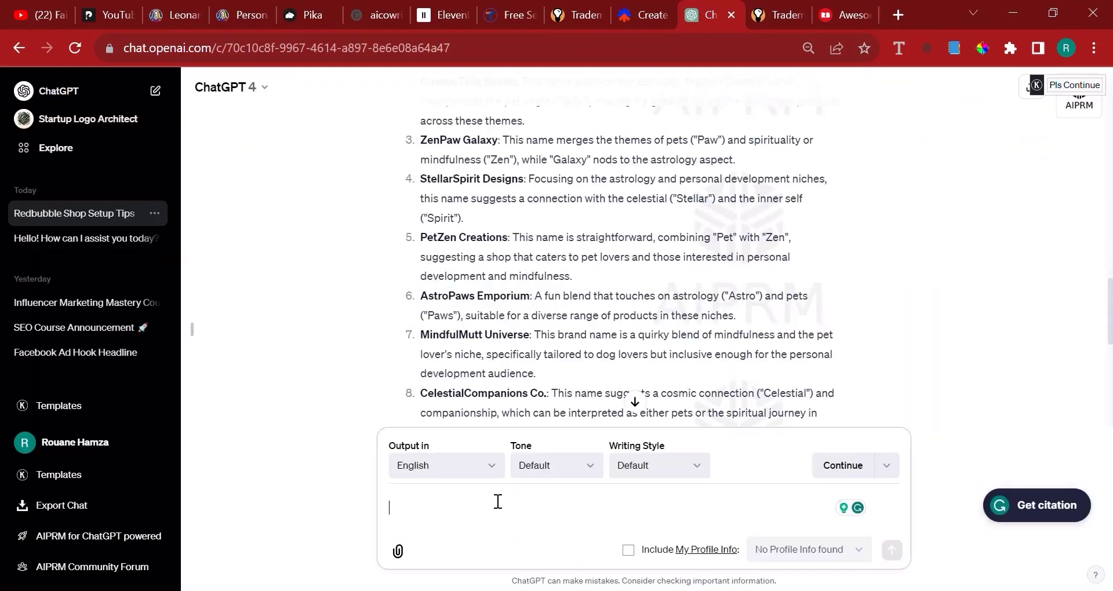
{"action": "key", "text": "ctrl+v"}
{"action": "key", "text": "Return"}
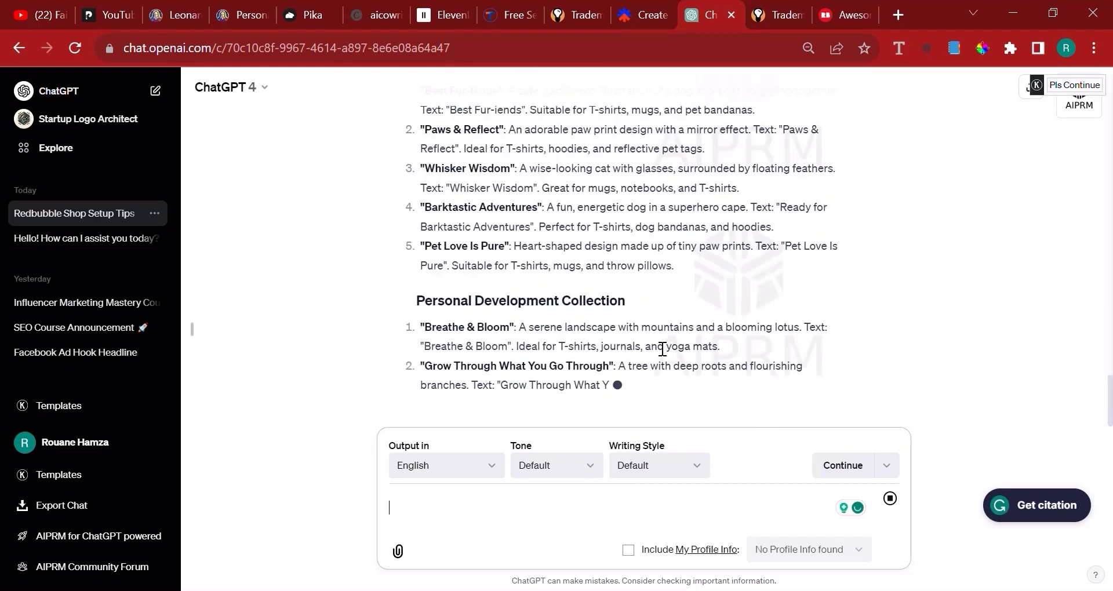
Switch to the Leonardo AI Product Prompts workbook in Excel and copy the whole table on its Collection1 sheet
{"action": "left_click", "coordinate": [531, 590]}
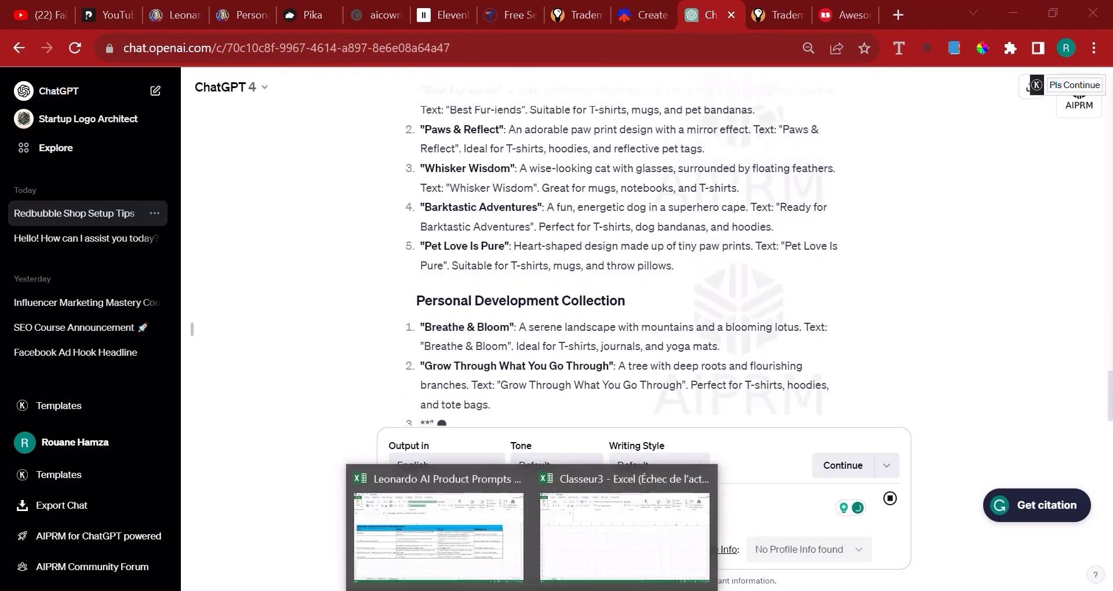
{"action": "left_click", "coordinate": [475, 548]}
{"action": "left_click", "coordinate": [118, 556]}
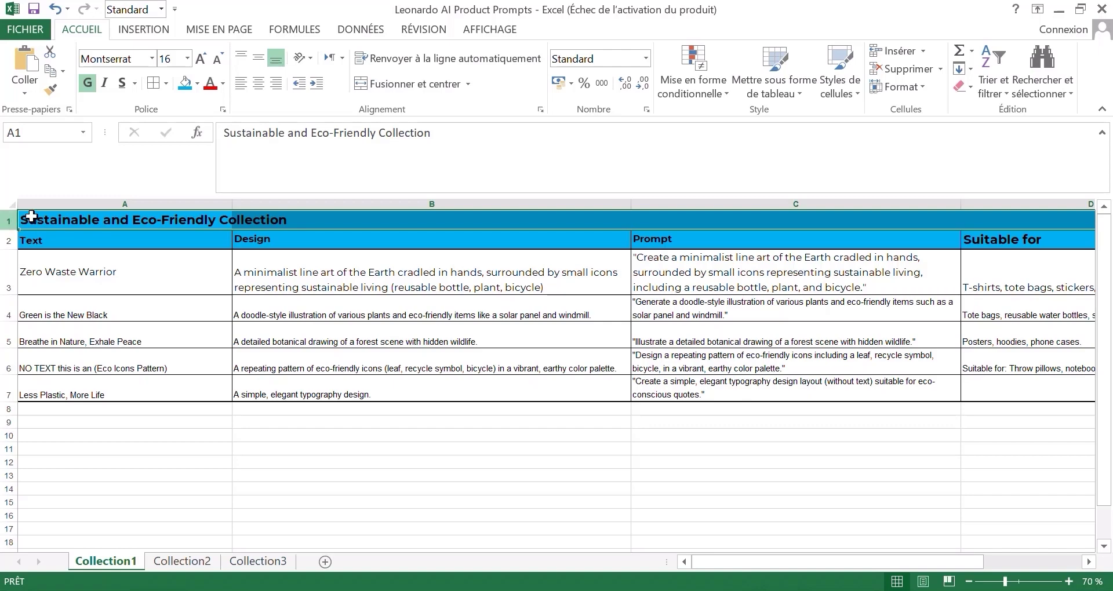
{"action": "left_click_drag", "start_coordinate": [30, 219], "coordinate": [823, 360]}
{"action": "right_click", "coordinate": [824, 359]}
{"action": "left_click", "coordinate": [866, 48]}
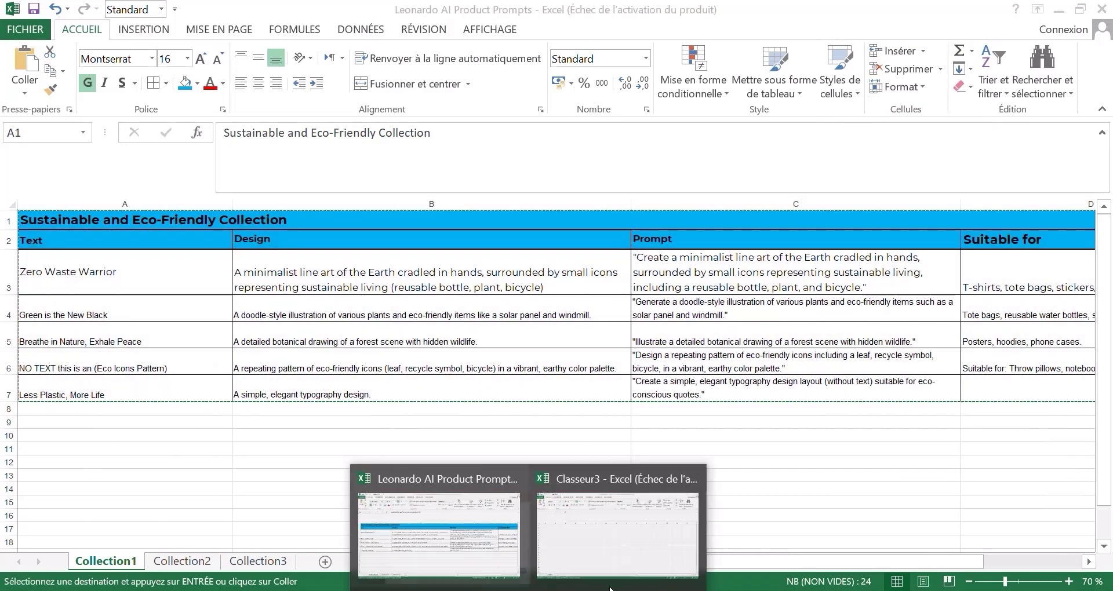
Switch to the blank Classeur3 workbook and paste the copied collection table at cell A1
{"action": "left_click", "coordinate": [623, 521]}
{"action": "left_click", "coordinate": [60, 226]}
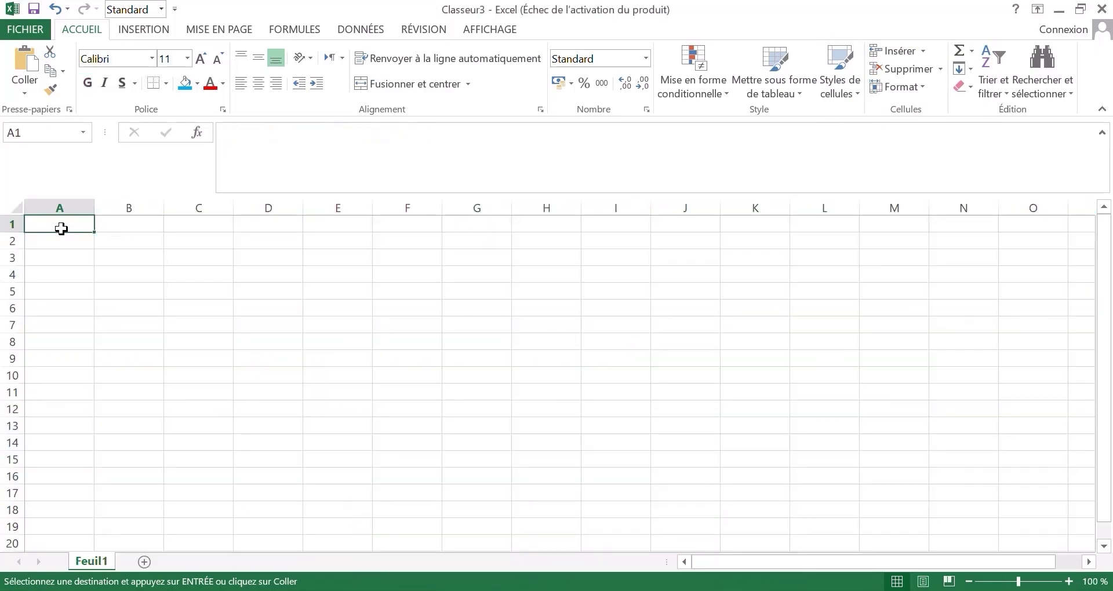
{"action": "right_click", "coordinate": [95, 256]}
{"action": "key", "text": "Escape"}
{"action": "key", "text": "ctrl+v"}
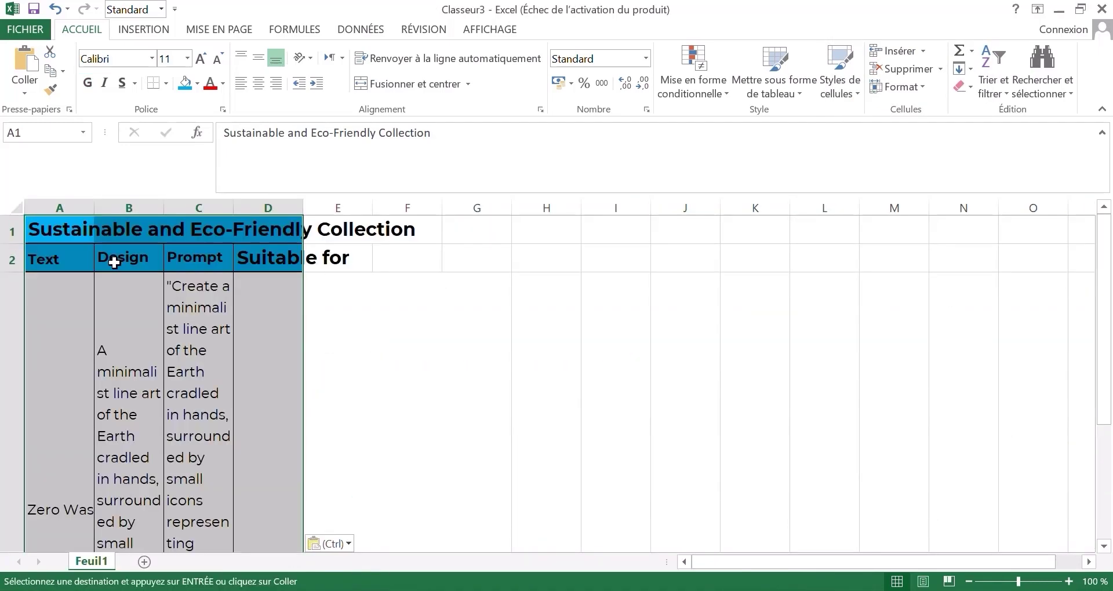
Examine the pasted table's collection title, its Text, Design, Prompt and Suitable for headings, and the first design's entries
{"action": "left_click", "coordinate": [110, 283]}
{"action": "left_click", "coordinate": [77, 231]}
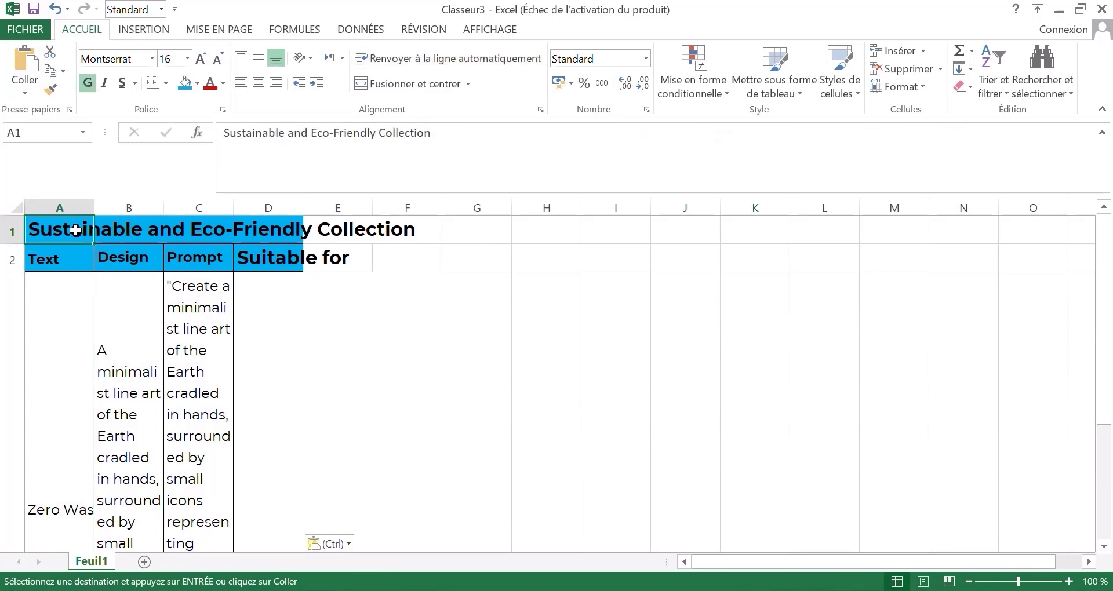
{"action": "left_click", "coordinate": [58, 259]}
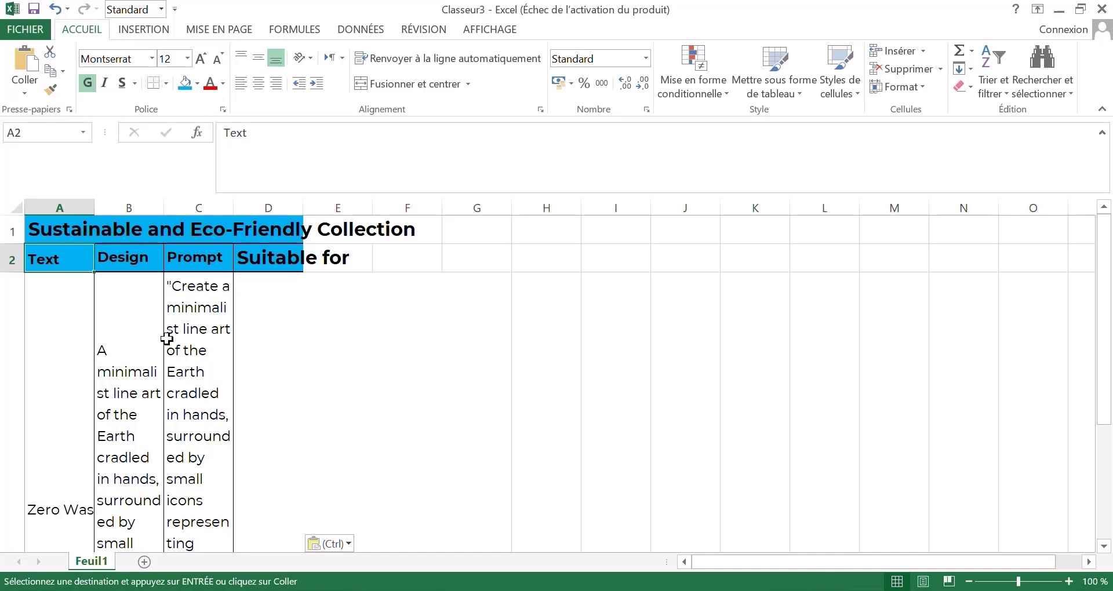
{"action": "left_click", "coordinate": [128, 268]}
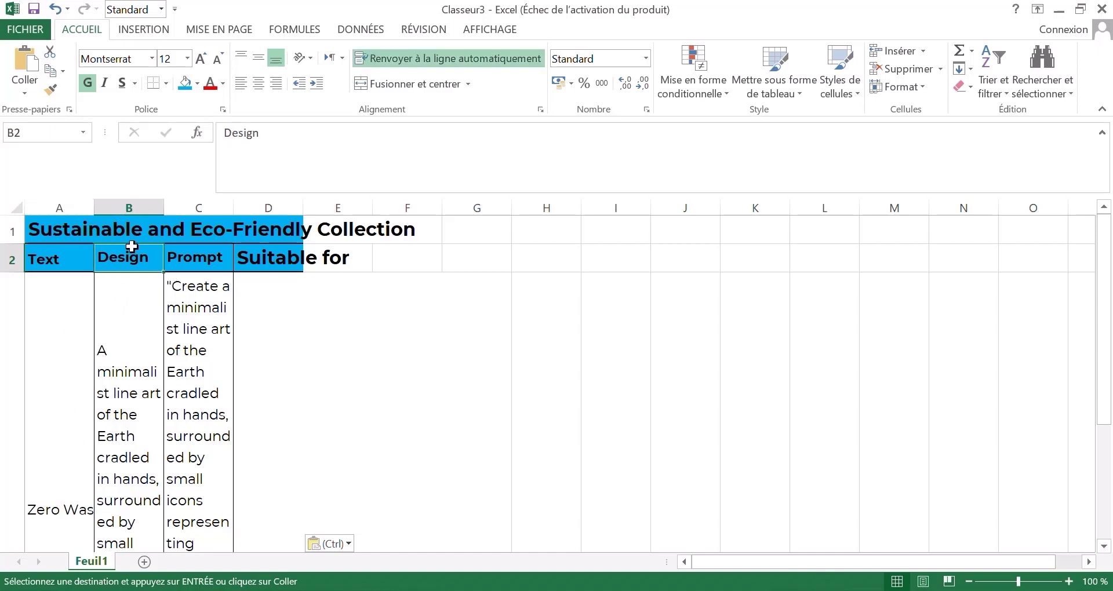
{"action": "left_click", "coordinate": [141, 376]}
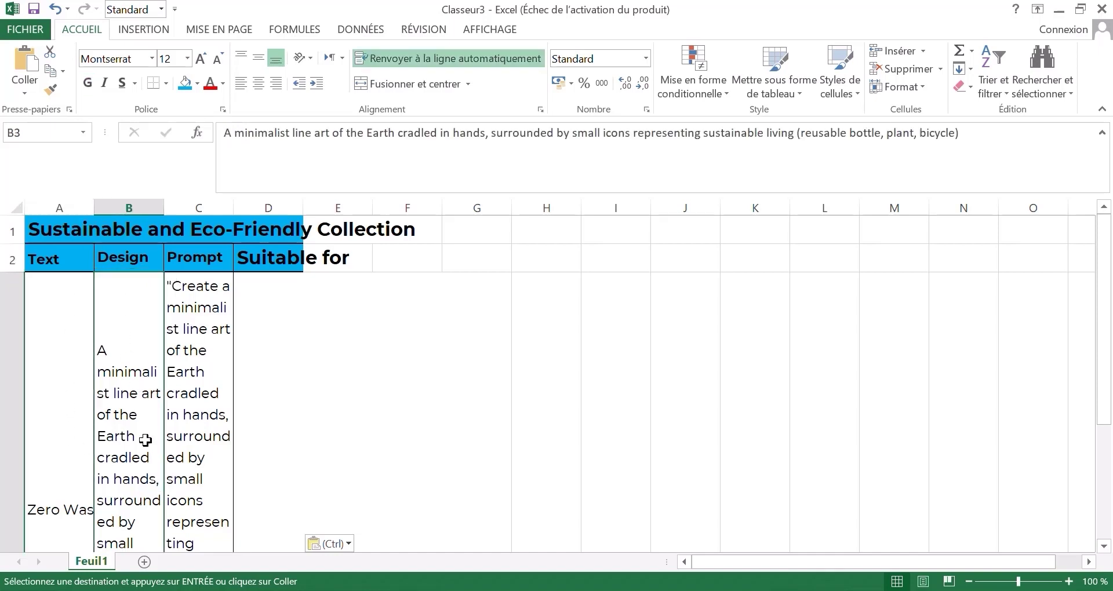
{"action": "left_click", "coordinate": [187, 263]}
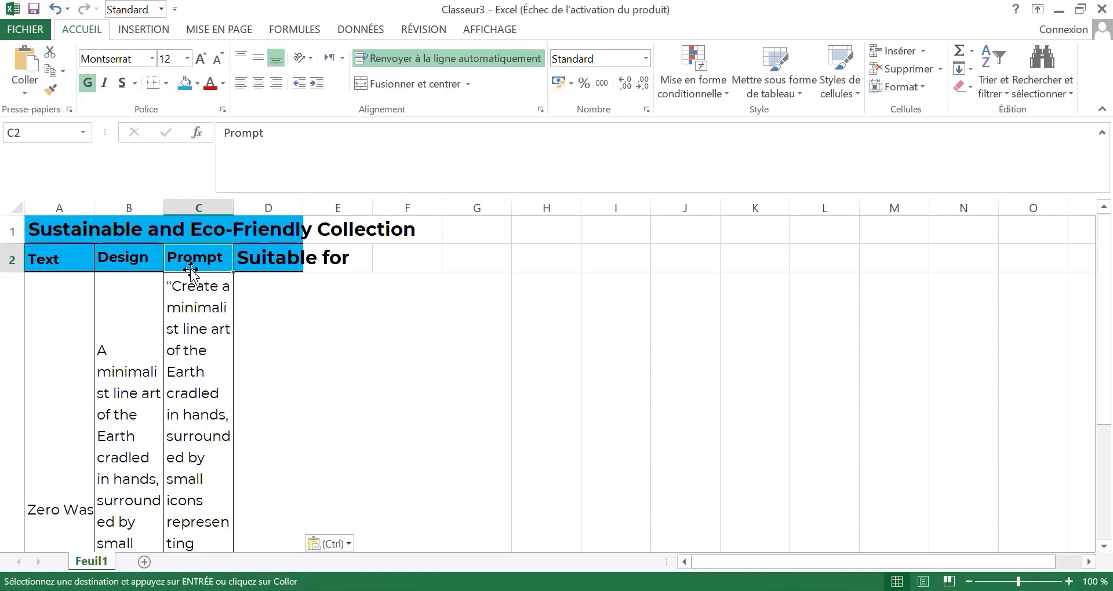
{"action": "left_click", "coordinate": [209, 332]}
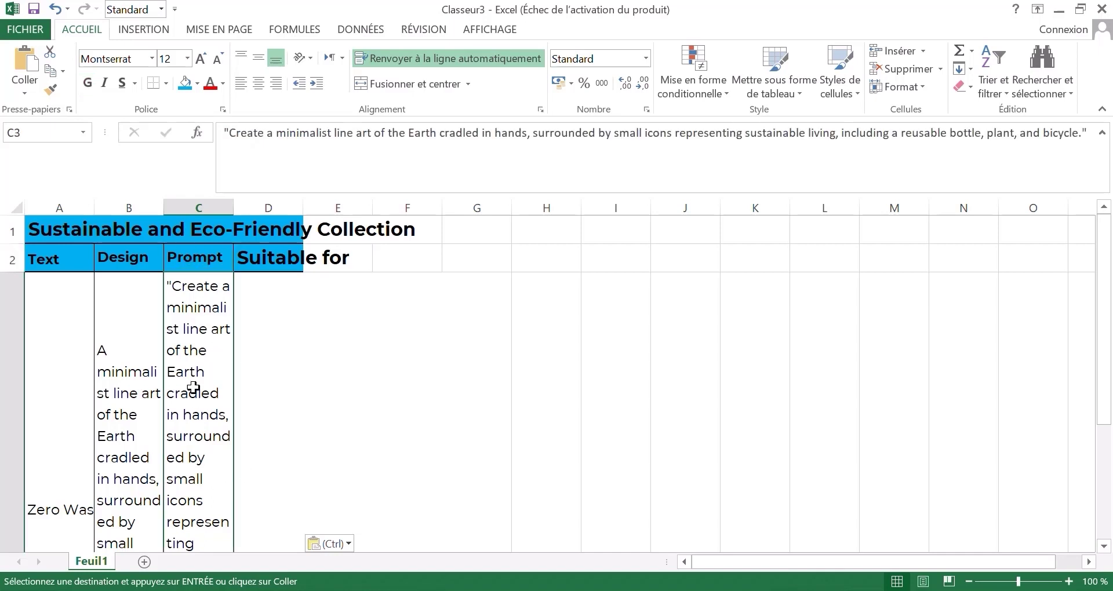
{"action": "left_click", "coordinate": [156, 387]}
{"action": "left_click", "coordinate": [237, 258]}
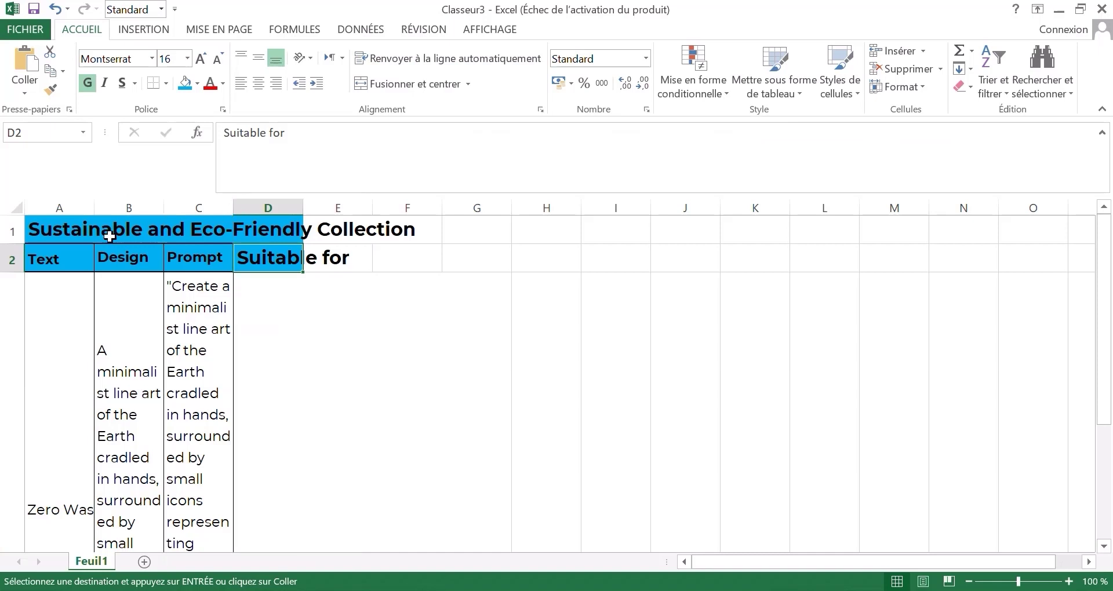
Widen the Design, Prompt and Suitable for columns so their contents have room
{"action": "left_click_drag", "start_coordinate": [162, 212], "coordinate": [520, 224]}
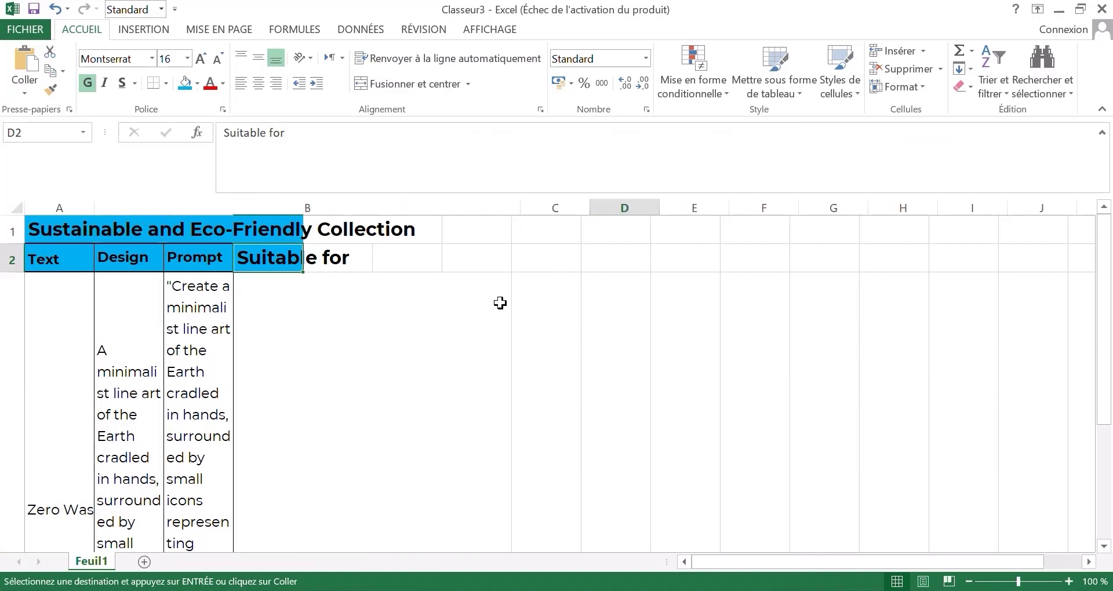
{"action": "left_click", "coordinate": [556, 358]}
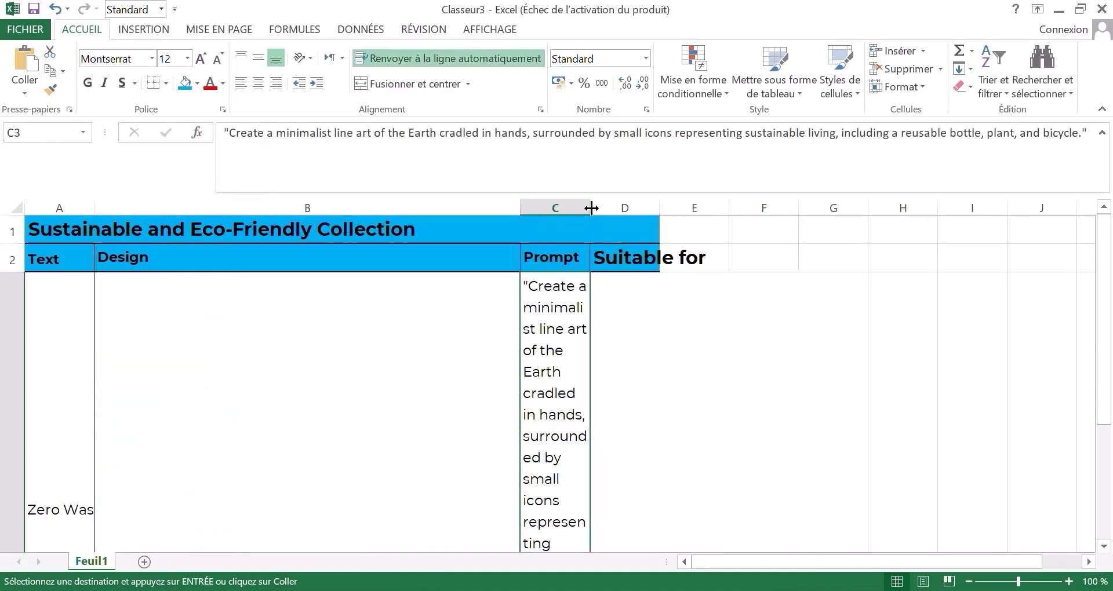
{"action": "left_click_drag", "start_coordinate": [591, 208], "coordinate": [814, 211]}
{"action": "left_click_drag", "start_coordinate": [883, 208], "coordinate": [1095, 222]}
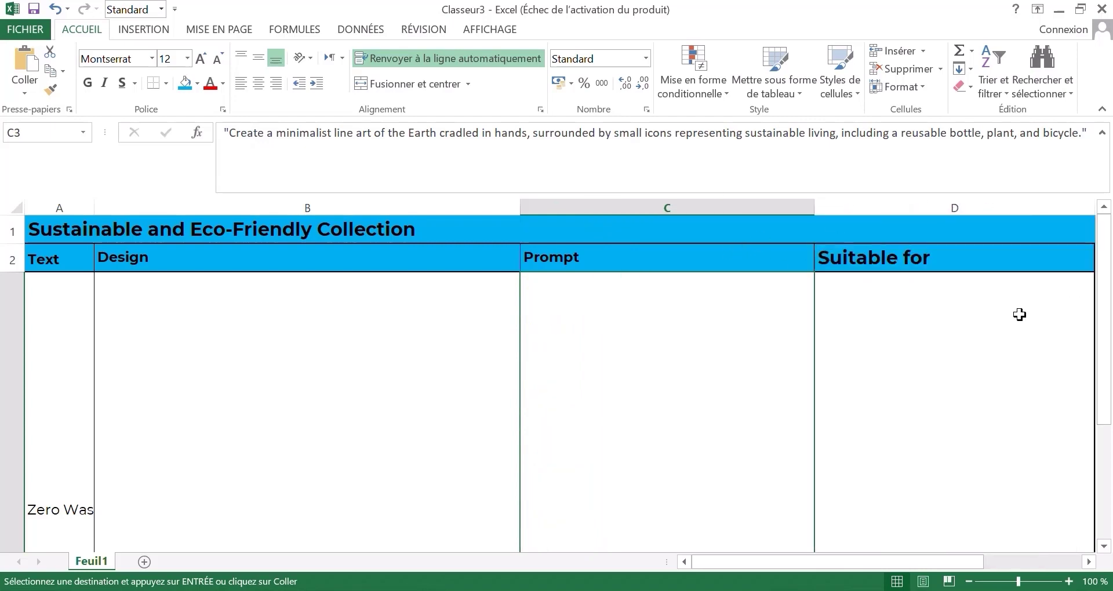
Autofit the heights of the table's design rows to their contents
{"action": "left_click", "coordinate": [1003, 582]}
{"action": "left_click_drag", "start_coordinate": [4, 301], "coordinate": [10, 394]}
{"action": "double_click", "coordinate": [10, 368]}
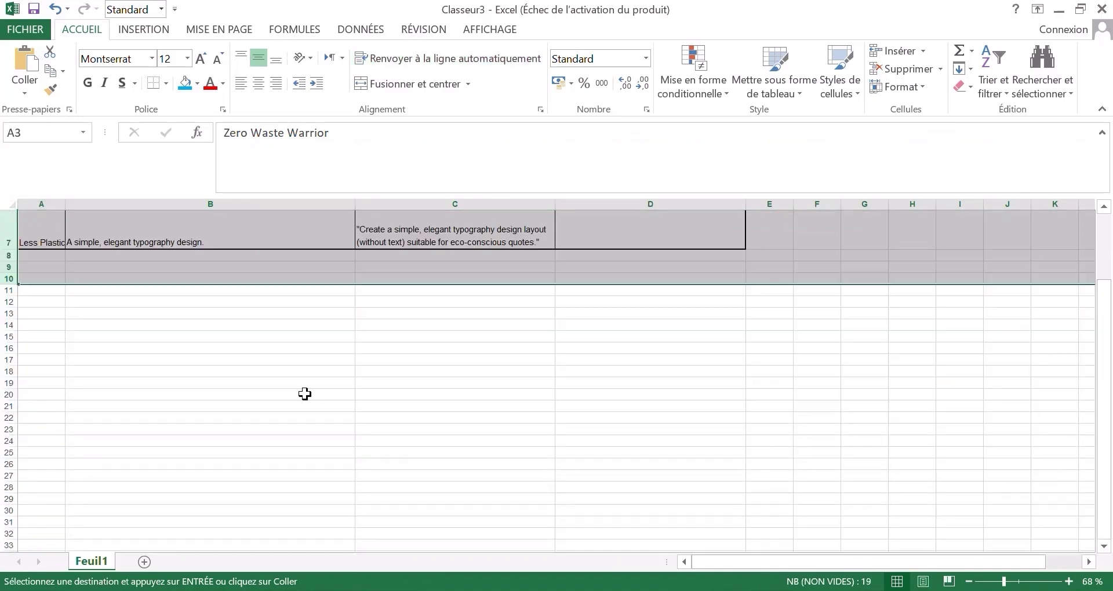
{"action": "left_click", "coordinate": [305, 394]}
{"action": "scroll", "coordinate": [304, 406], "scroll_direction": "up", "scroll_amount": 2}
{"action": "left_click", "coordinate": [617, 346]}
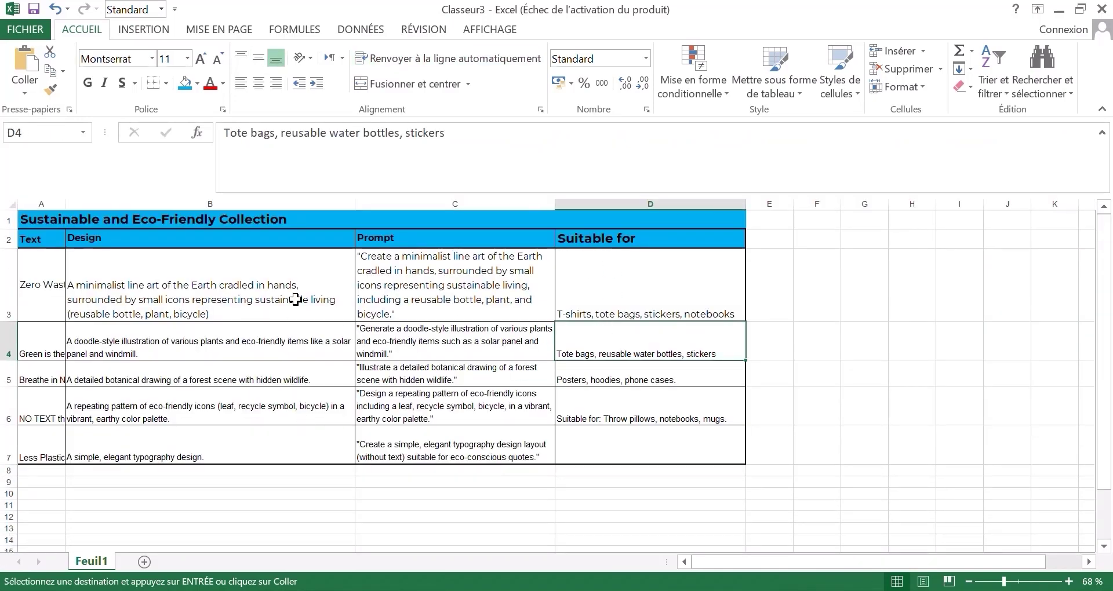
Clear the contents of cells A3:D7 under the table headings, keeping the formatting
{"action": "left_click_drag", "start_coordinate": [51, 291], "coordinate": [669, 450]}
{"action": "right_click", "coordinate": [670, 450]}
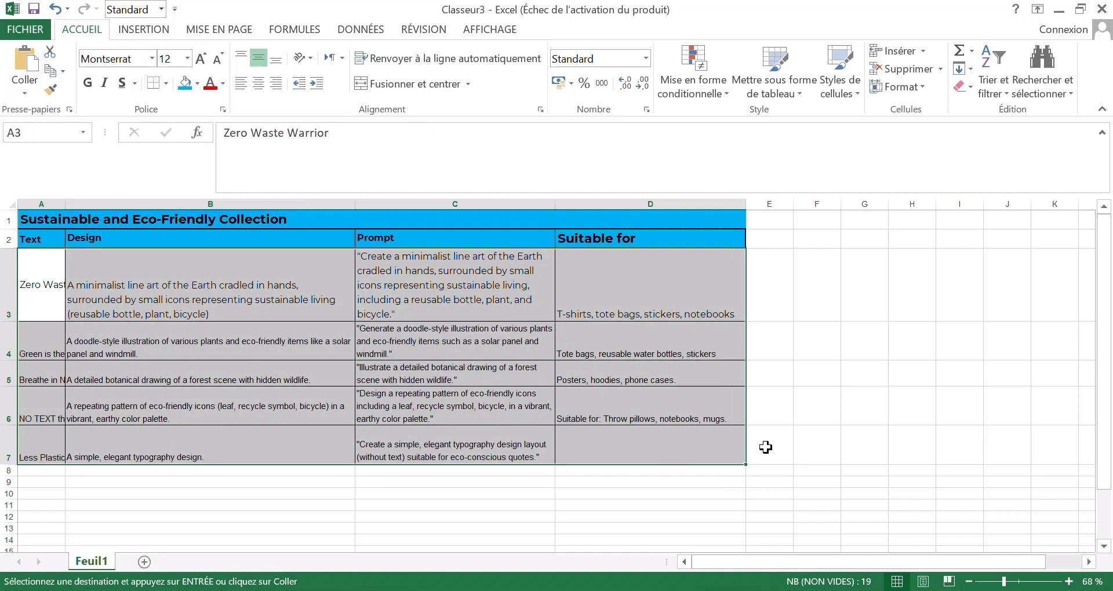
{"action": "left_click", "coordinate": [774, 249]}
{"action": "right_click", "coordinate": [642, 347]}
{"action": "left_click", "coordinate": [734, 404]}
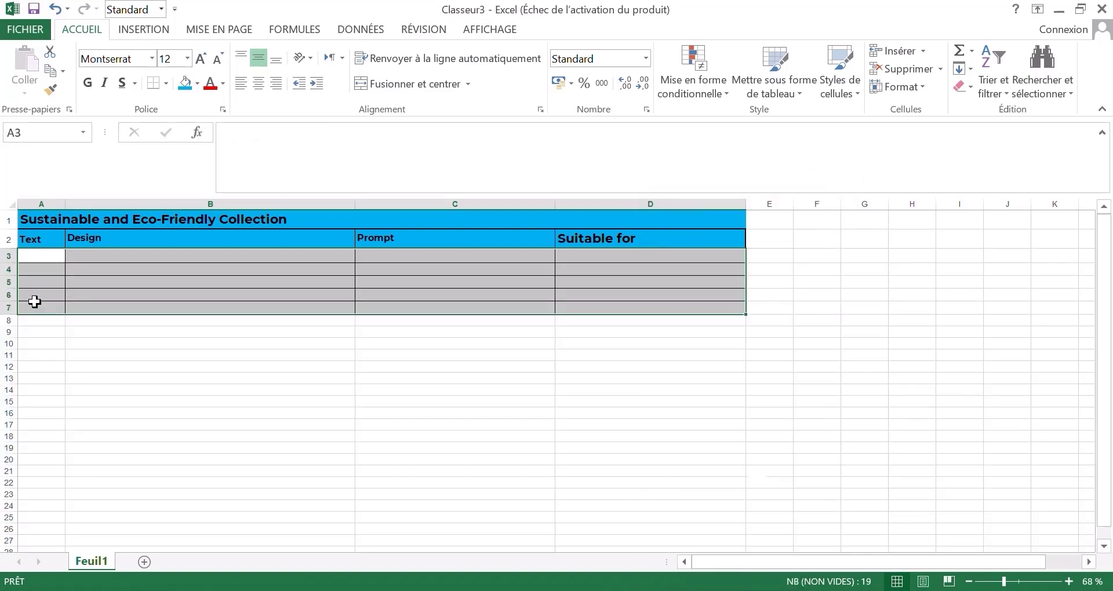
Delete the collection title in cell A1 and save the workbook as Template for Designs
{"action": "left_click", "coordinate": [40, 218]}
{"action": "key", "text": "Delete"}
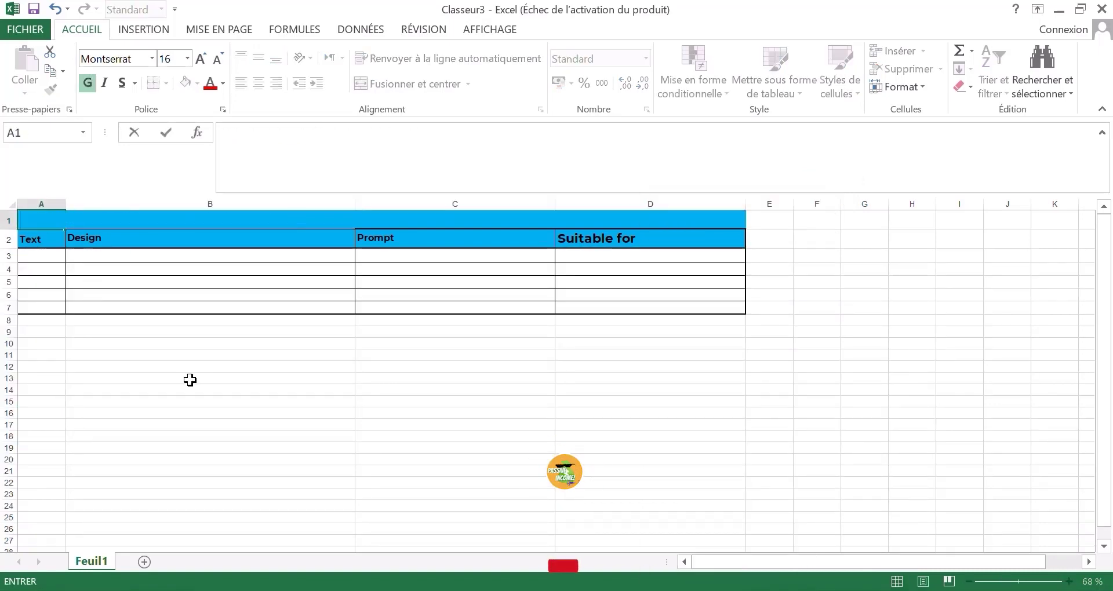
{"action": "left_click", "coordinate": [189, 377]}
{"action": "key", "text": "ctrl+s"}
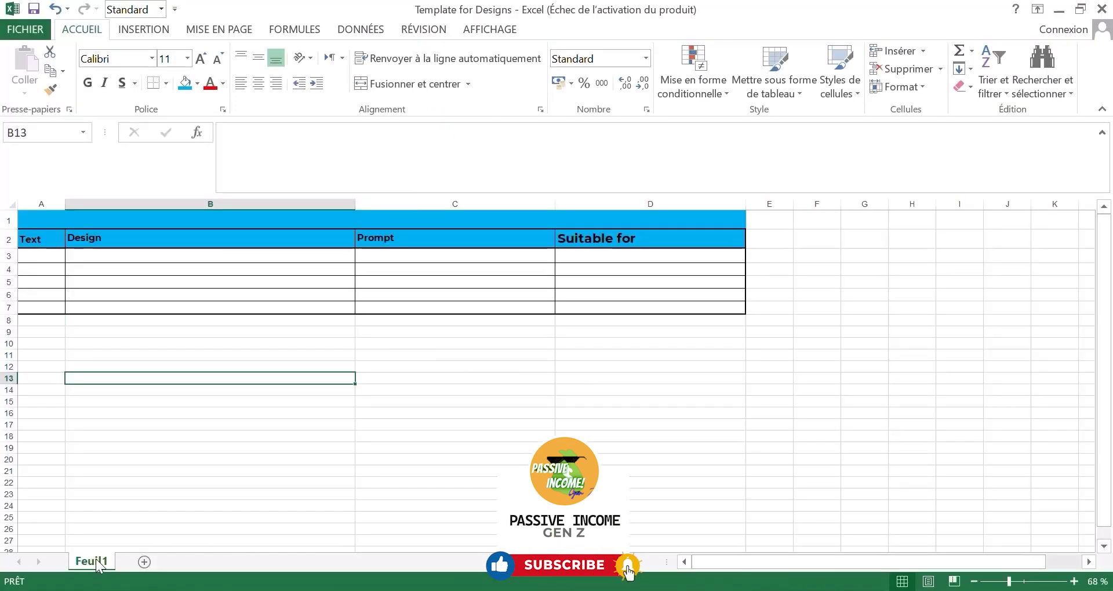
Rename the Feuil1 sheet as Collection1
{"action": "double_click", "coordinate": [94, 562]}
{"action": "type", "text": "Collec"}
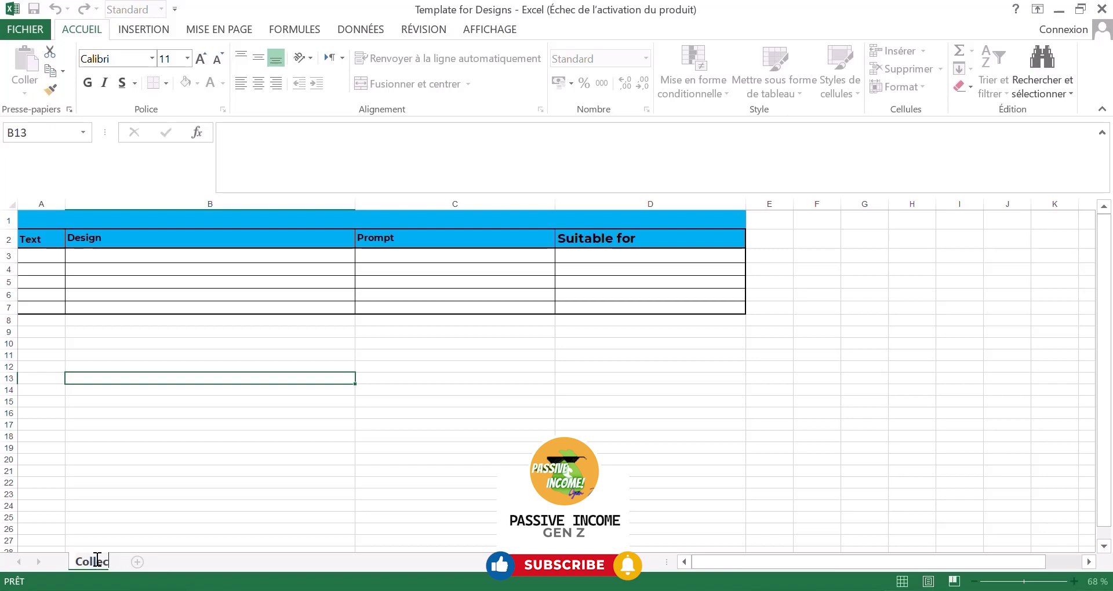
{"action": "type", "text": "tion1"}
{"action": "key", "text": "Return"}
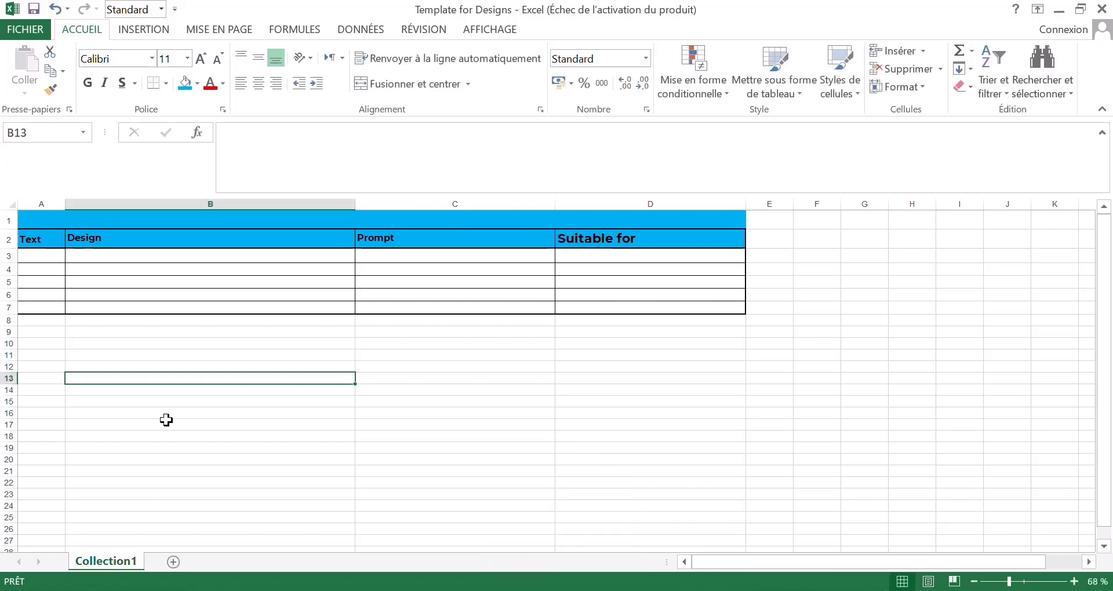
Copy the Collection1 sheet name, add a second sheet and name it Collection2 by reusing the copied name
{"action": "double_click", "coordinate": [109, 560]}
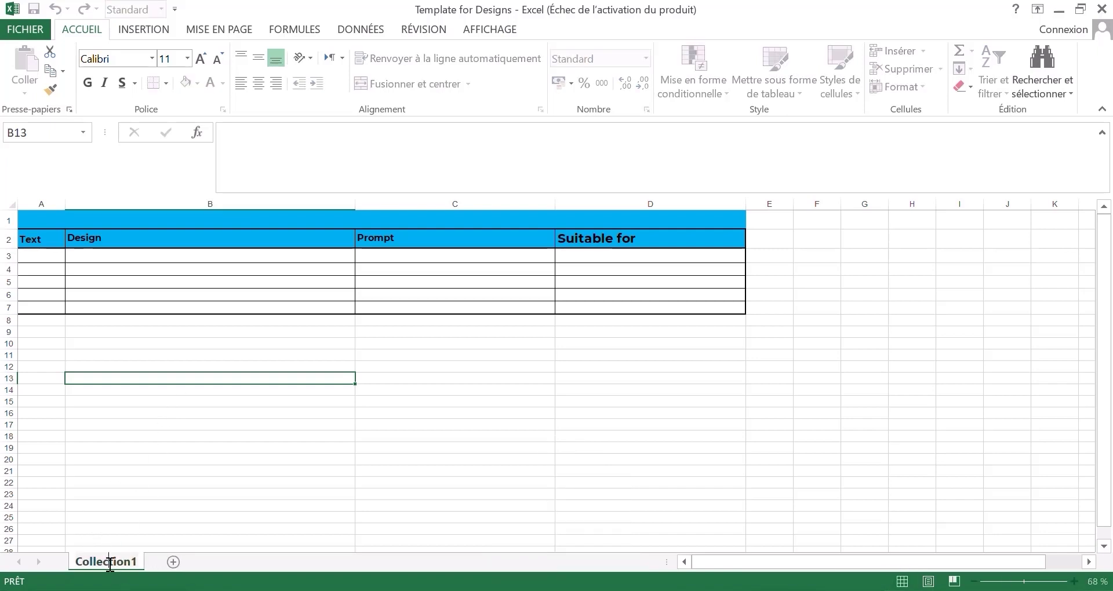
{"action": "double_click", "coordinate": [94, 562]}
{"action": "left_click", "coordinate": [94, 563]}
{"action": "double_click", "coordinate": [94, 563]}
{"action": "key", "text": "ctrl+c"}
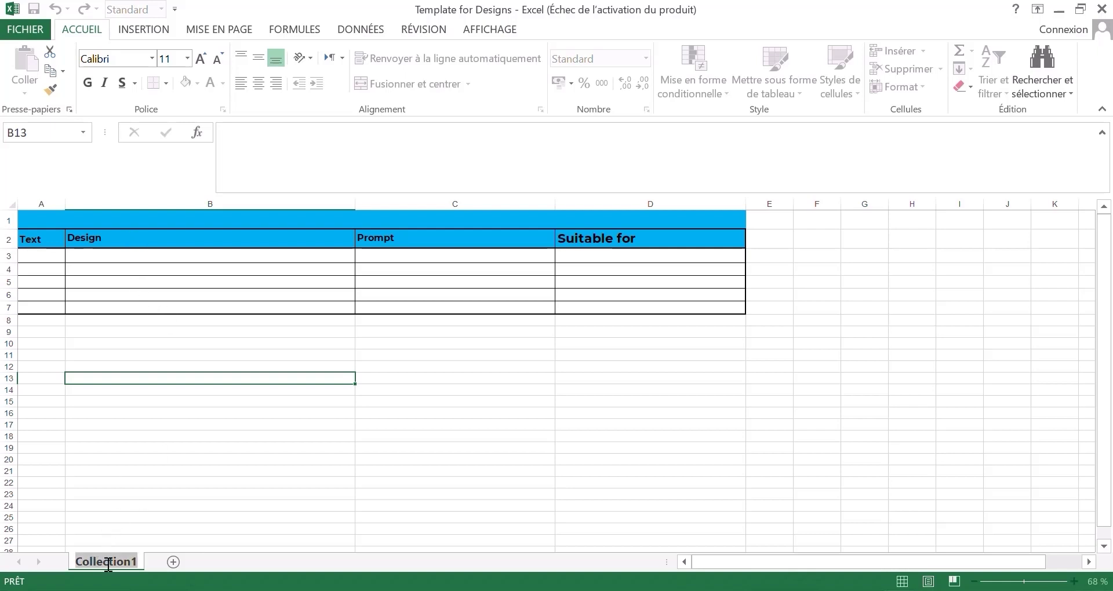
{"action": "left_click", "coordinate": [174, 562]}
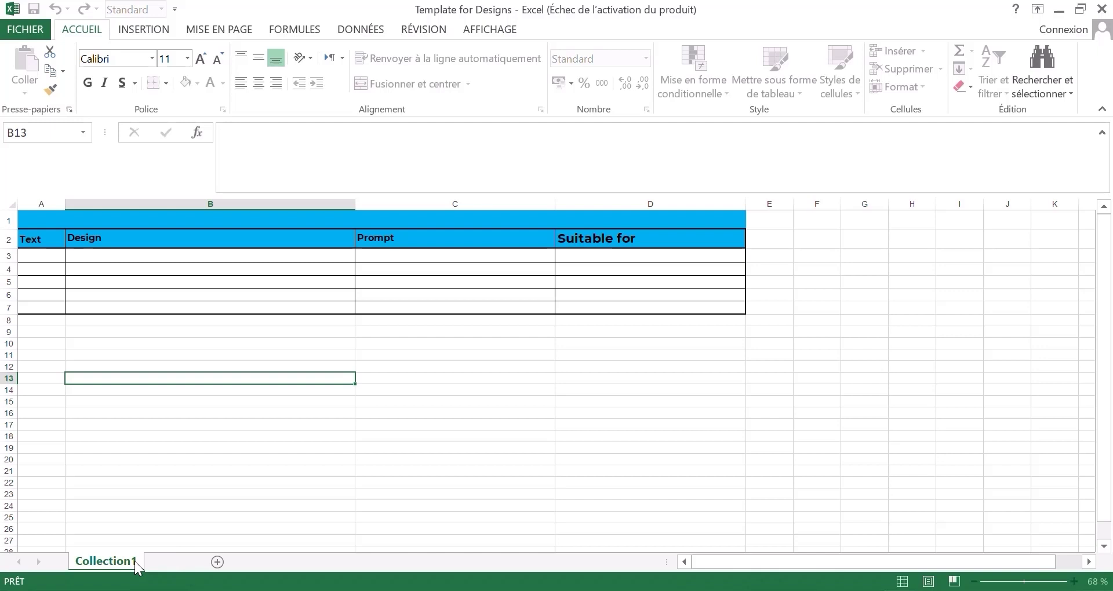
{"action": "double_click", "coordinate": [168, 561]}
{"action": "key", "text": "ctrl+v"}
{"action": "key", "text": "BackSpace"}
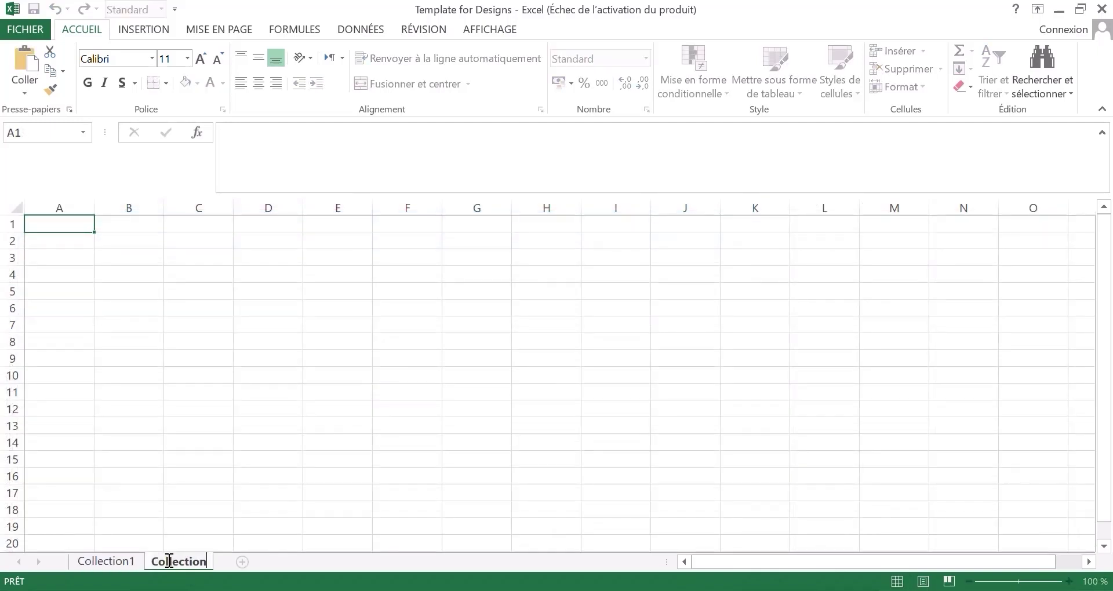
Add a third sheet and name it Collection3 by reusing the copied sheet name
{"action": "left_click", "coordinate": [249, 562]}
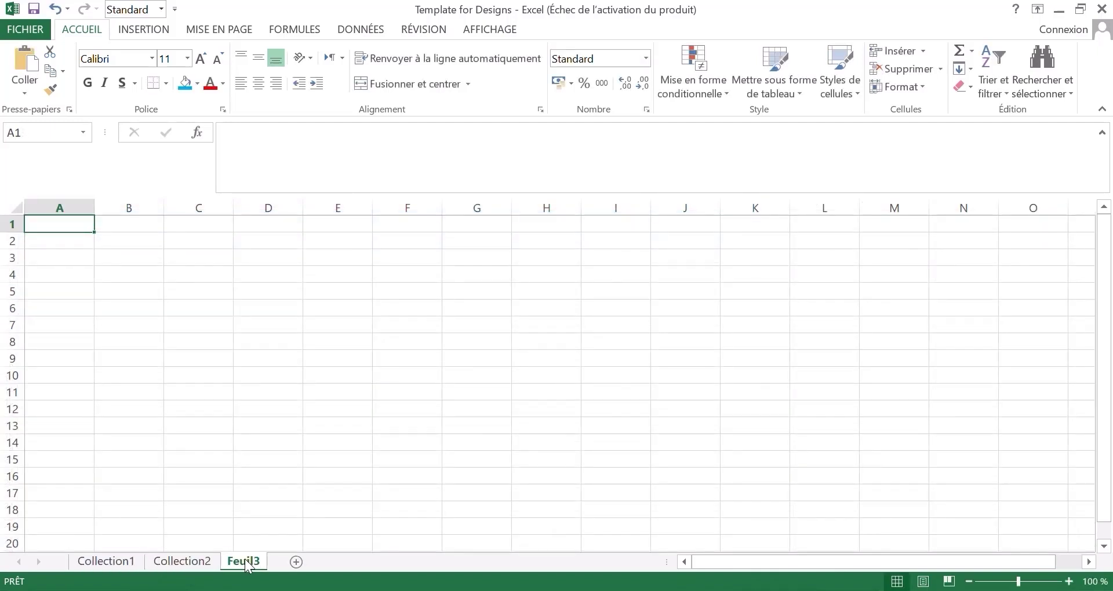
{"action": "double_click", "coordinate": [235, 561]}
{"action": "key", "text": "ctrl+v"}
{"action": "key", "text": "BackSpace"}
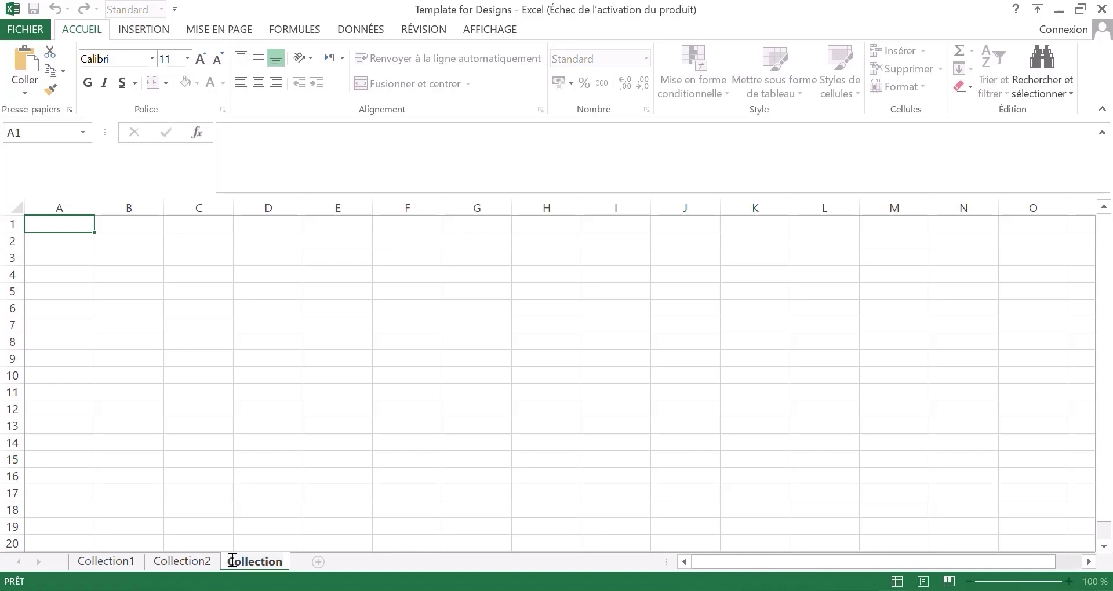
{"action": "type", "text": "3"}
{"action": "left_click", "coordinate": [174, 526]}
Copy rows 1 to 7 with the blank table from Collection1 and paste them at cell A1 of Collection2
{"action": "left_click", "coordinate": [106, 561]}
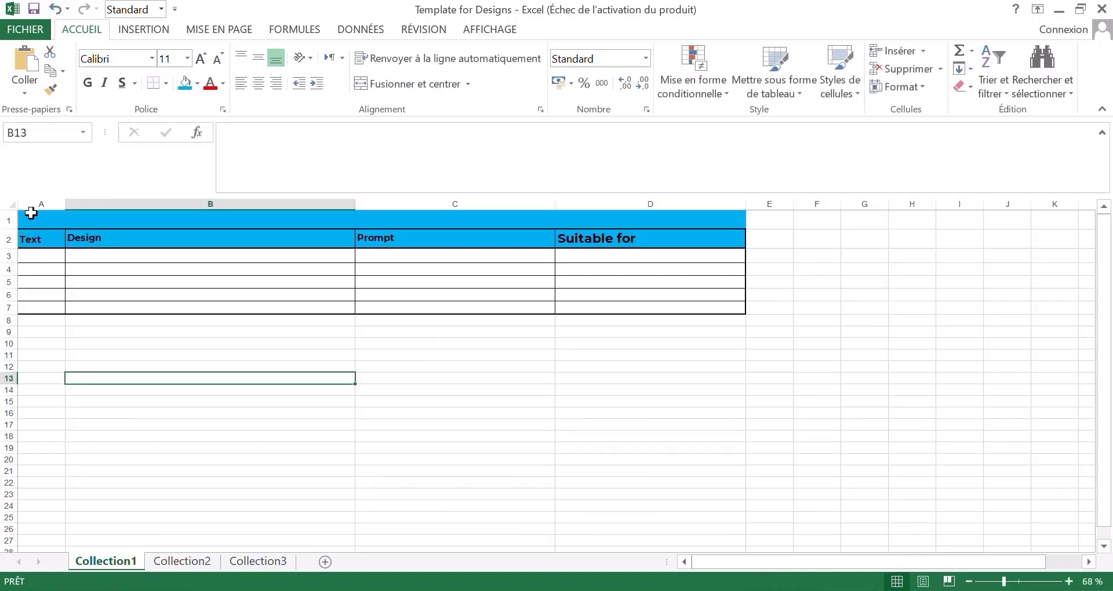
{"action": "left_click_drag", "start_coordinate": [6, 219], "coordinate": [42, 301]}
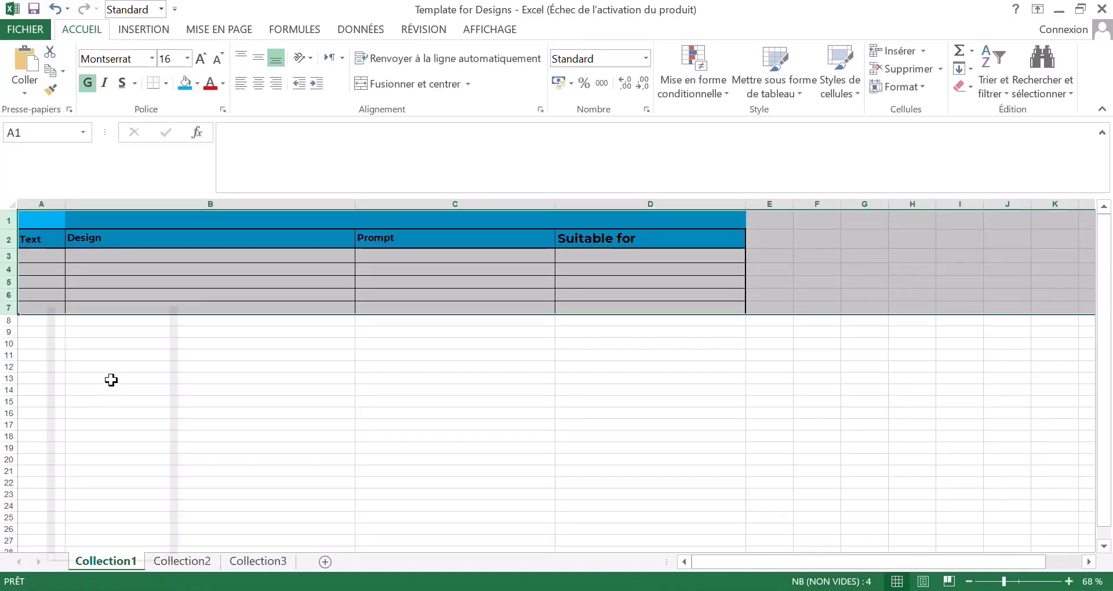
{"action": "right_click", "coordinate": [47, 298]}
{"action": "left_click", "coordinate": [87, 334]}
{"action": "left_click", "coordinate": [182, 560]}
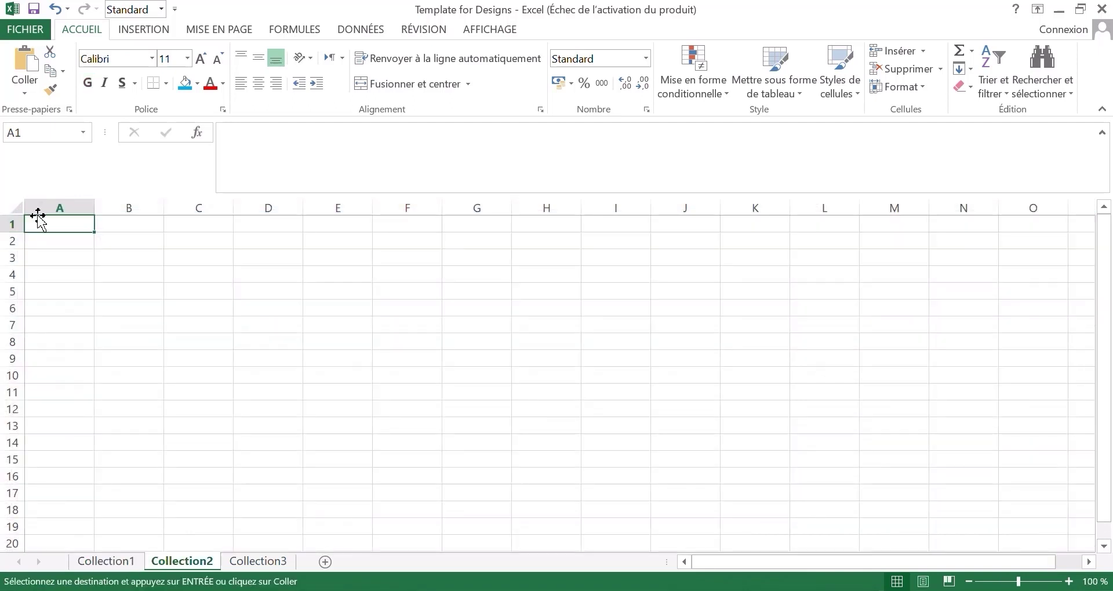
{"action": "key", "text": "ctrl+v"}
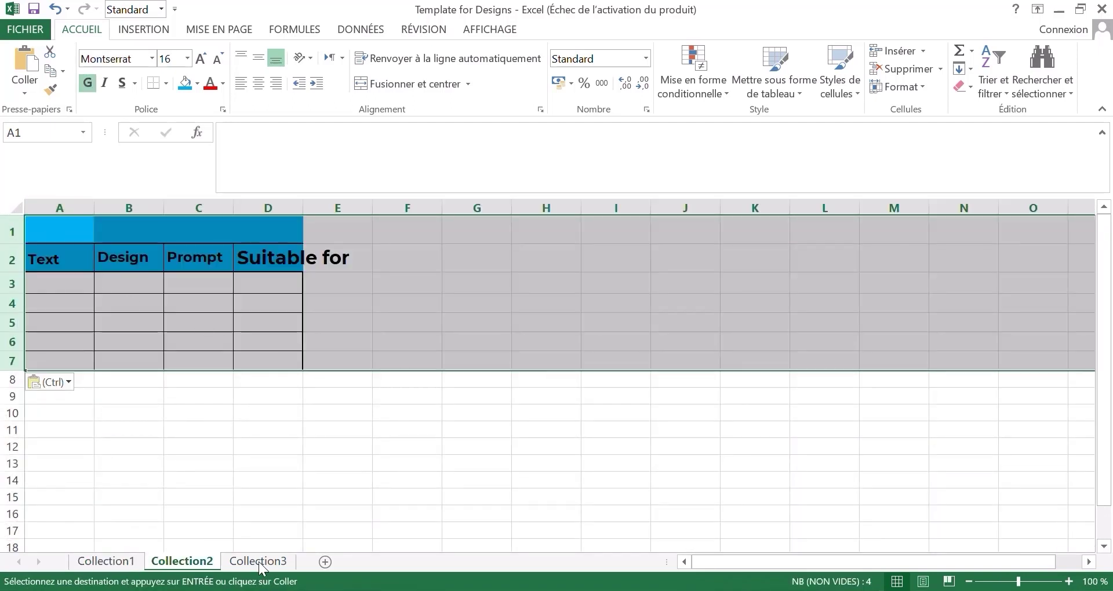
Paste the copied table rows at cell A1 of the Collection3 sheet
{"action": "left_click", "coordinate": [258, 561]}
{"action": "left_click", "coordinate": [32, 208]}
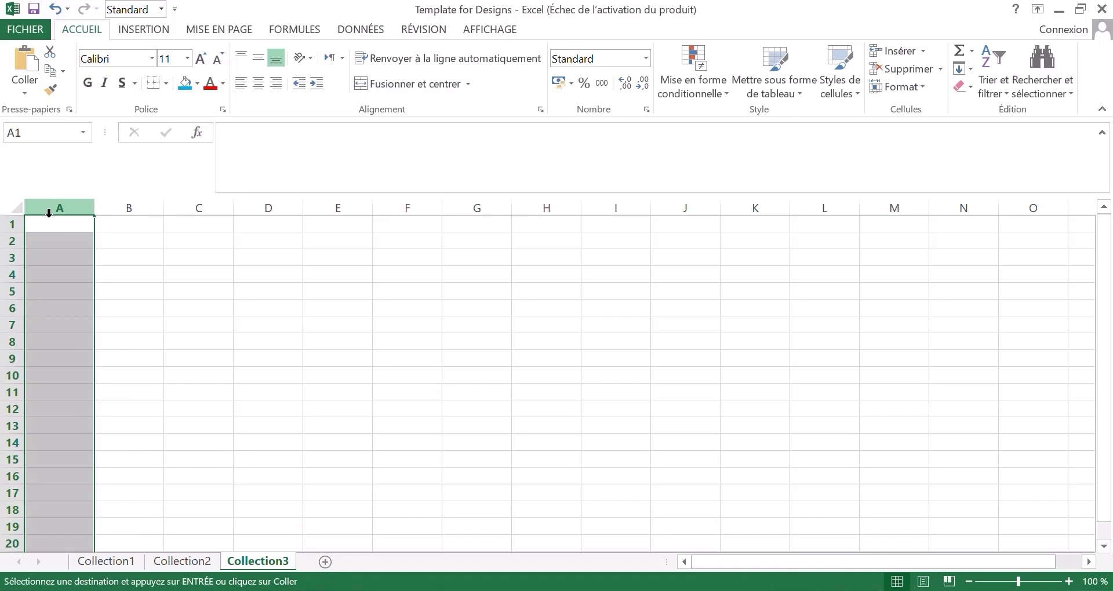
{"action": "left_click", "coordinate": [43, 240]}
{"action": "left_click", "coordinate": [45, 220]}
{"action": "key", "text": "ctrl+v"}
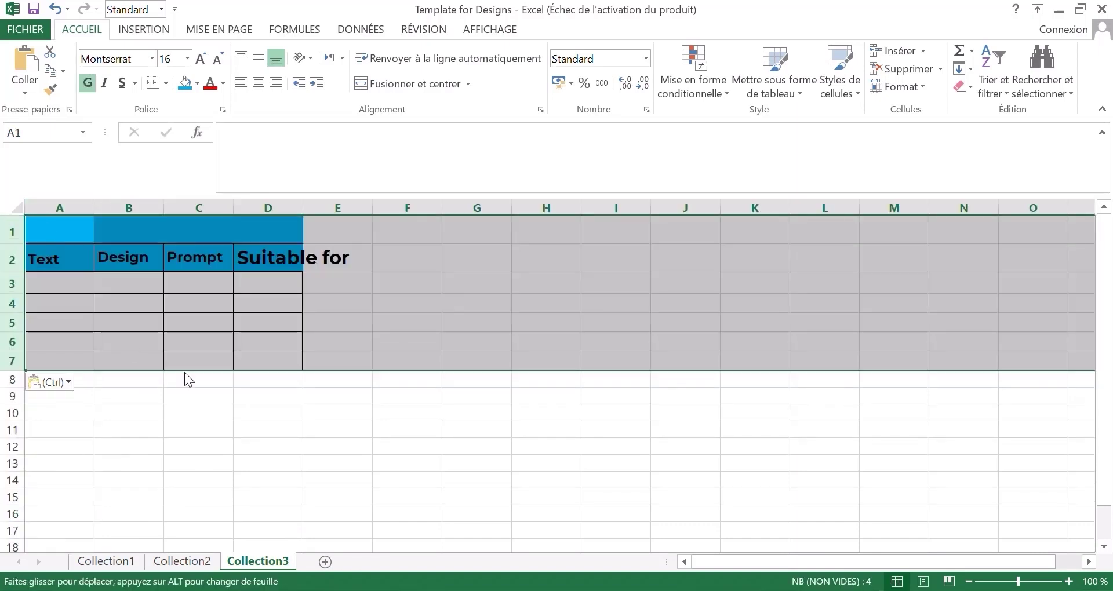
Auto-fit columns A to D on Collection3 to their contents
{"action": "left_click_drag", "start_coordinate": [58, 207], "coordinate": [313, 206]}
{"action": "double_click", "coordinate": [301, 207]}
{"action": "left_click", "coordinate": [481, 265]}
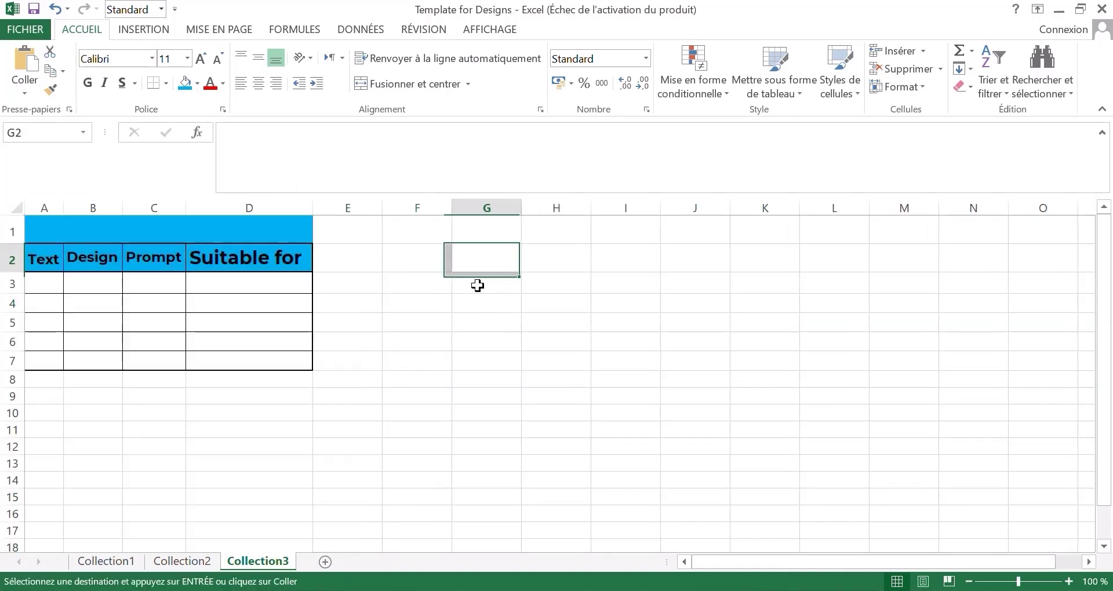
{"action": "left_click", "coordinate": [425, 304]}
{"action": "left_click", "coordinate": [347, 430]}
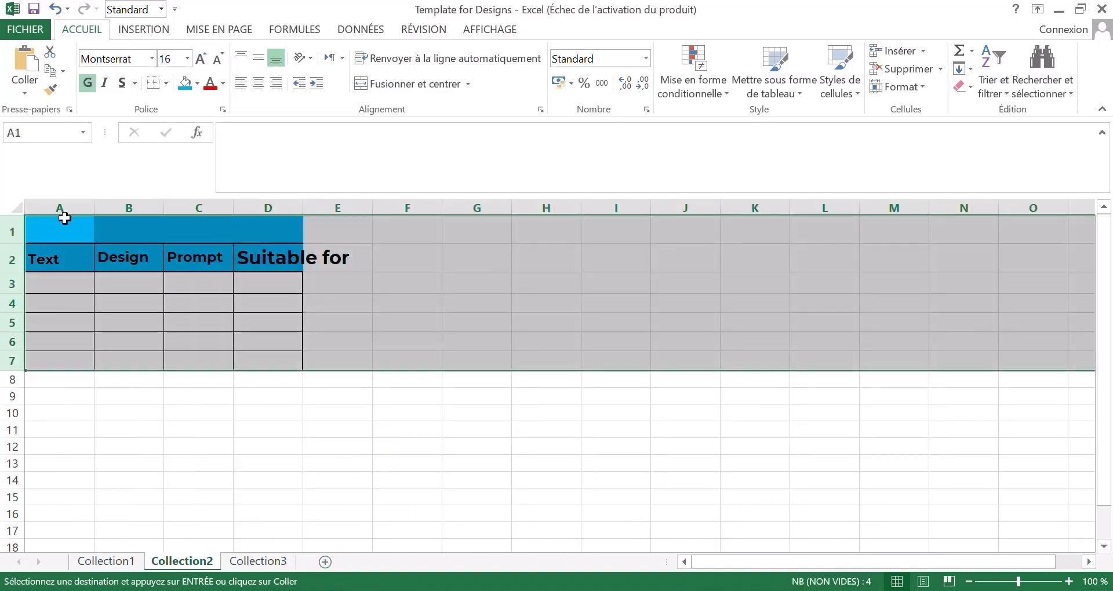
Auto-fit columns A to D on Collection2 to their contents
{"action": "left_click_drag", "start_coordinate": [48, 212], "coordinate": [265, 216]}
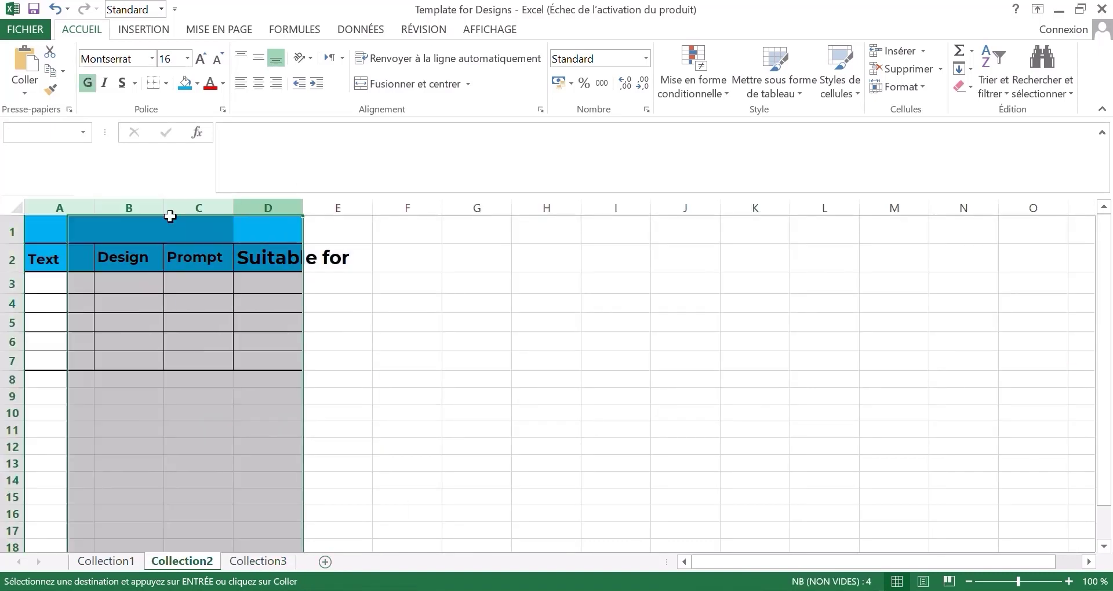
{"action": "left_click_drag", "start_coordinate": [170, 216], "coordinate": [52, 211]}
{"action": "double_click", "coordinate": [163, 208]}
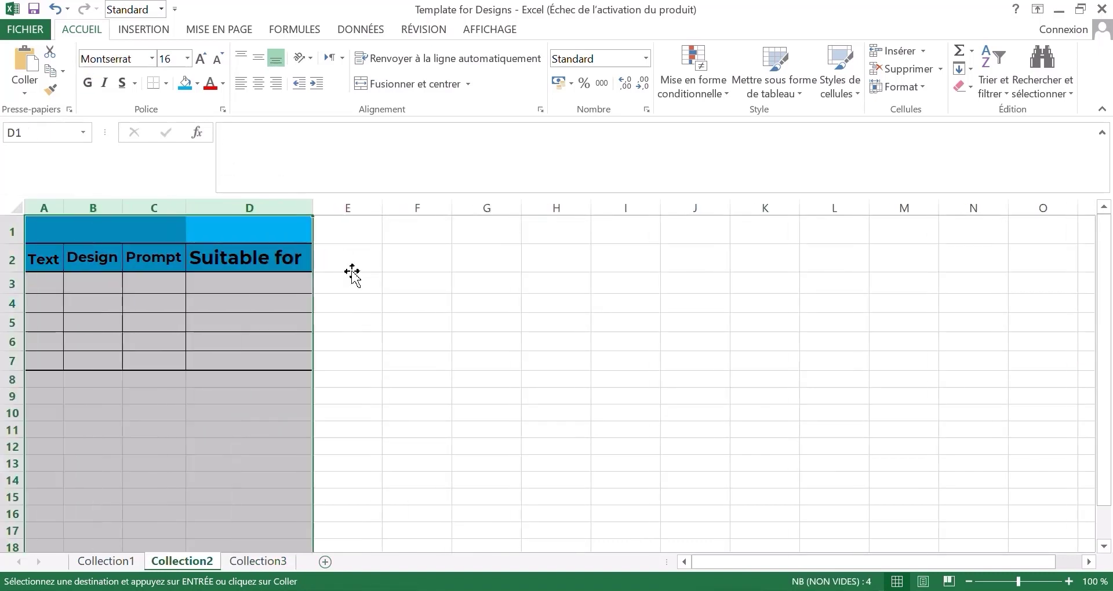
{"action": "left_click", "coordinate": [353, 275]}
Try to set the font size of header cells A2 to D2 on Collection2 to 12.3
{"action": "left_click_drag", "start_coordinate": [43, 256], "coordinate": [234, 256]}
{"action": "left_click", "coordinate": [179, 53]}
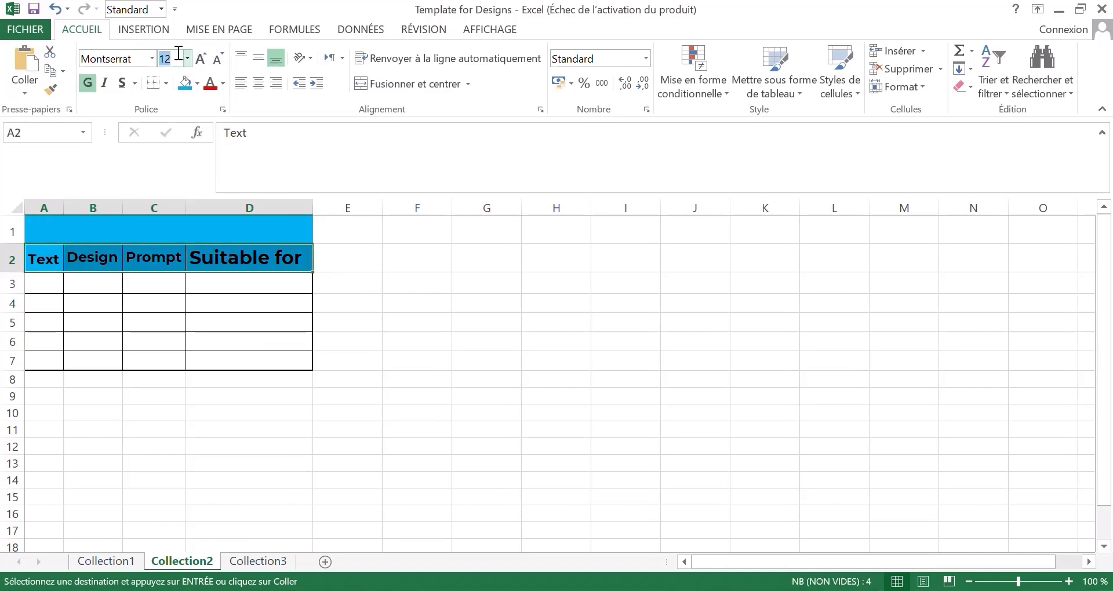
{"action": "type", "text": "13.3"}
{"action": "key", "text": "BackSpace"}
{"action": "key", "text": "Return"}
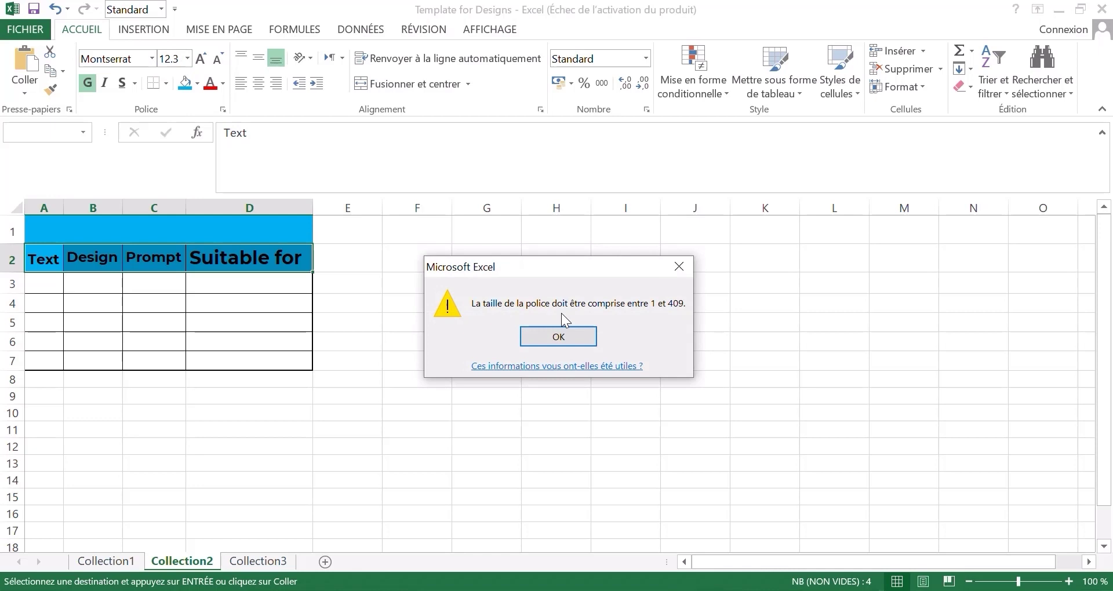
{"action": "left_click", "coordinate": [562, 337]}
{"action": "key", "text": "Return"}
Reapply the Montserrat font to header cells A2 to D2 on Collection2 and check the Suitable for header's formatting
{"action": "left_click", "coordinate": [170, 57]}
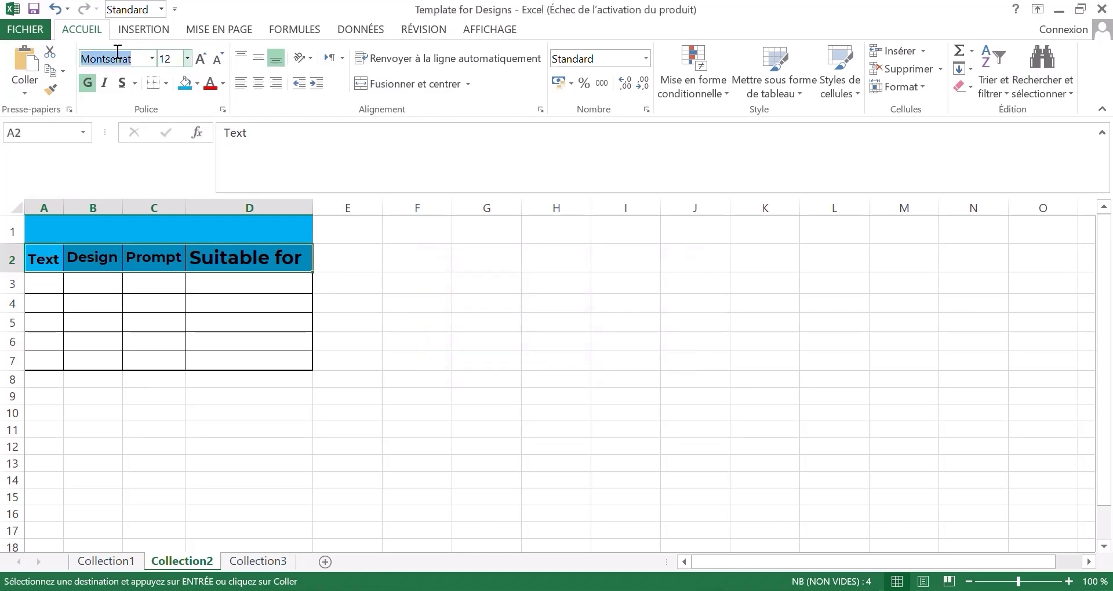
{"action": "type", "text": "Montserrat"}
{"action": "key", "text": "Return"}
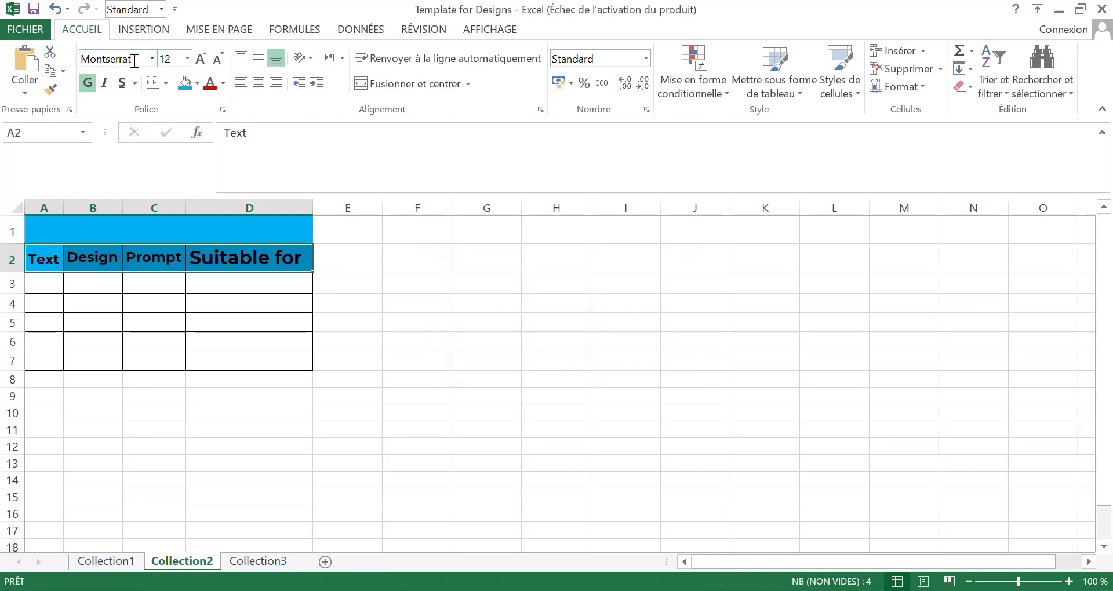
{"action": "left_click", "coordinate": [486, 341]}
{"action": "left_click", "coordinate": [193, 305]}
{"action": "left_click", "coordinate": [193, 258]}
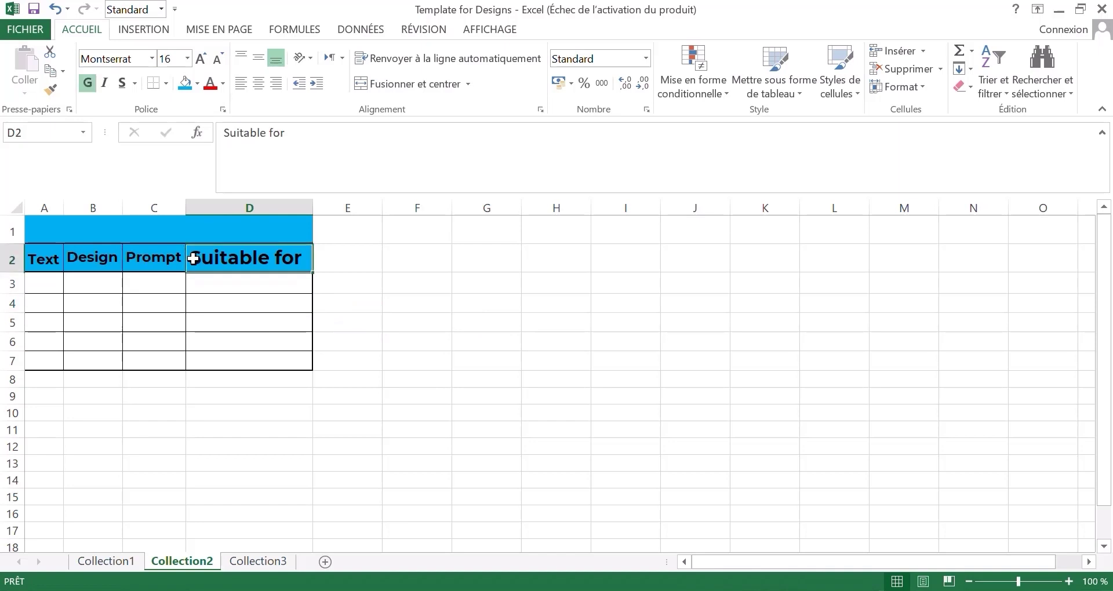
{"action": "left_click", "coordinate": [225, 326]}
{"action": "left_click", "coordinate": [243, 257]}
Set the font size of the whole header row 2 on Collection2 to 12
{"action": "left_click", "coordinate": [11, 260]}
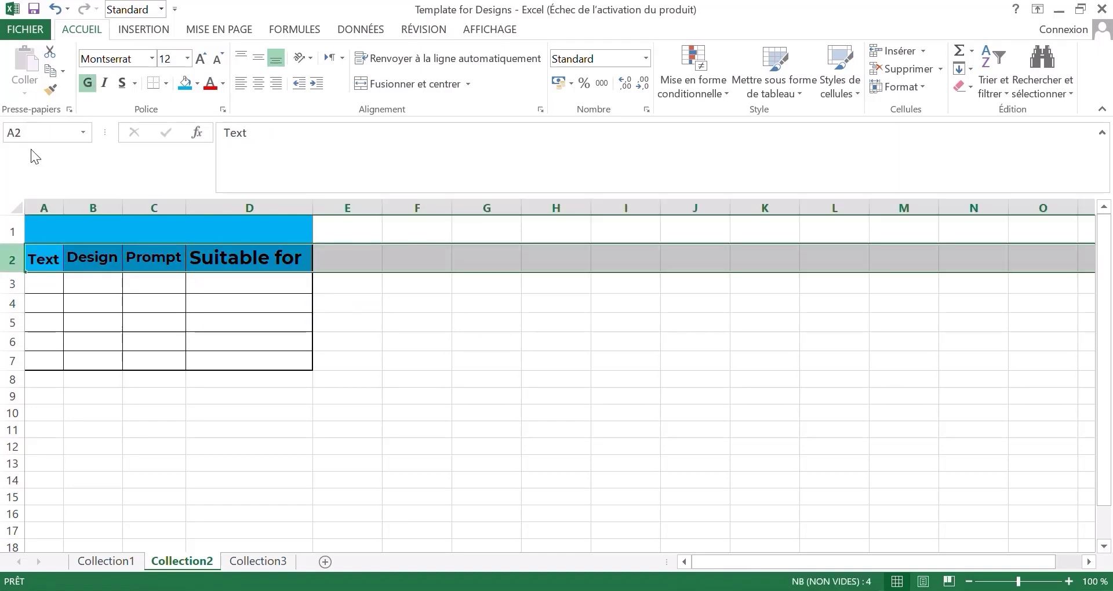
{"action": "left_click", "coordinate": [132, 59]}
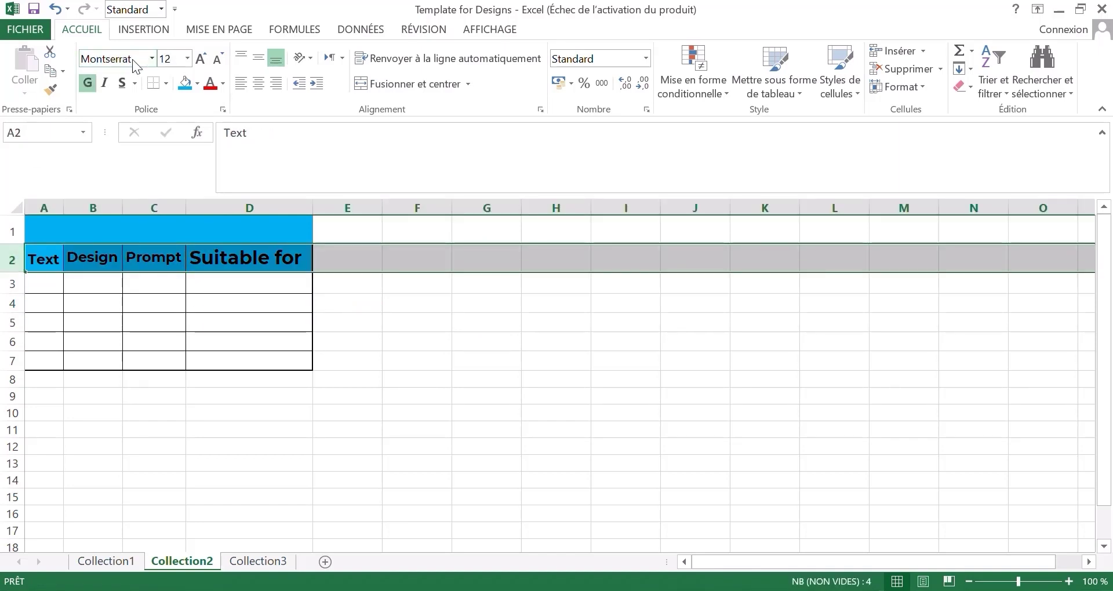
{"action": "left_click", "coordinate": [173, 55]}
{"action": "key", "text": "Return"}
{"action": "left_click", "coordinate": [177, 251]}
{"action": "left_click", "coordinate": [167, 231]}
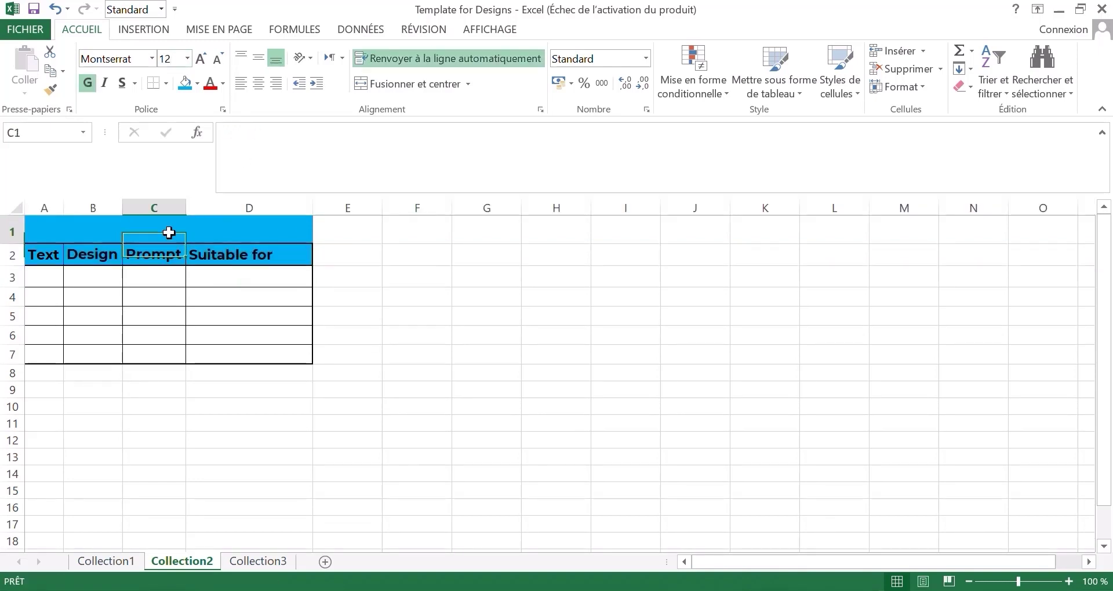
Set the font size of header row 2 on Collection3 to 12
{"action": "left_click", "coordinate": [248, 561]}
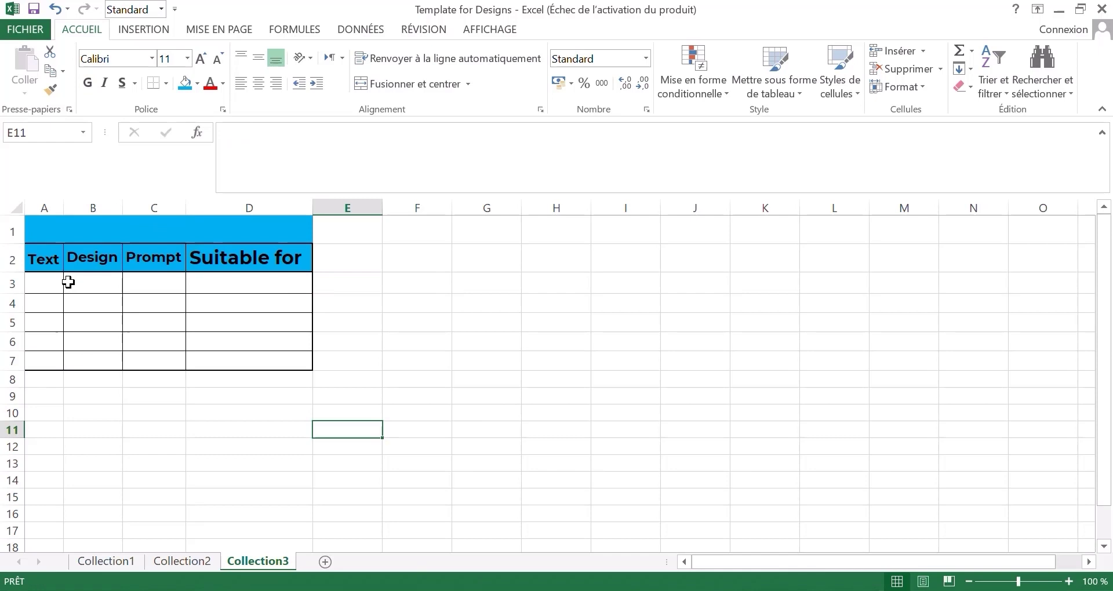
{"action": "left_click", "coordinate": [12, 258]}
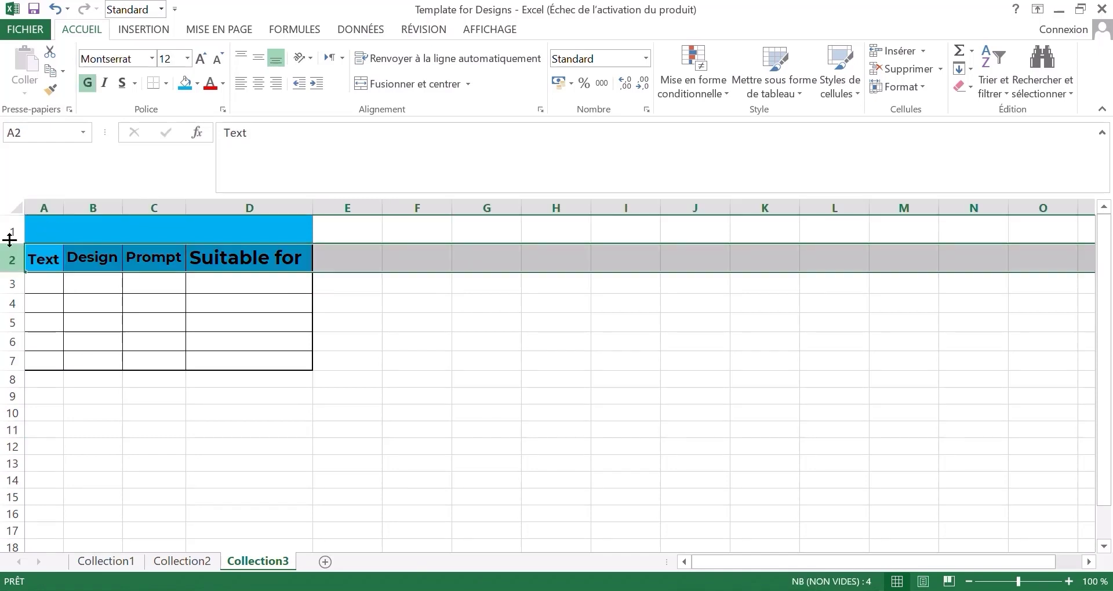
{"action": "left_click", "coordinate": [175, 59]}
{"action": "key", "text": "Return"}
{"action": "left_click", "coordinate": [484, 384]}
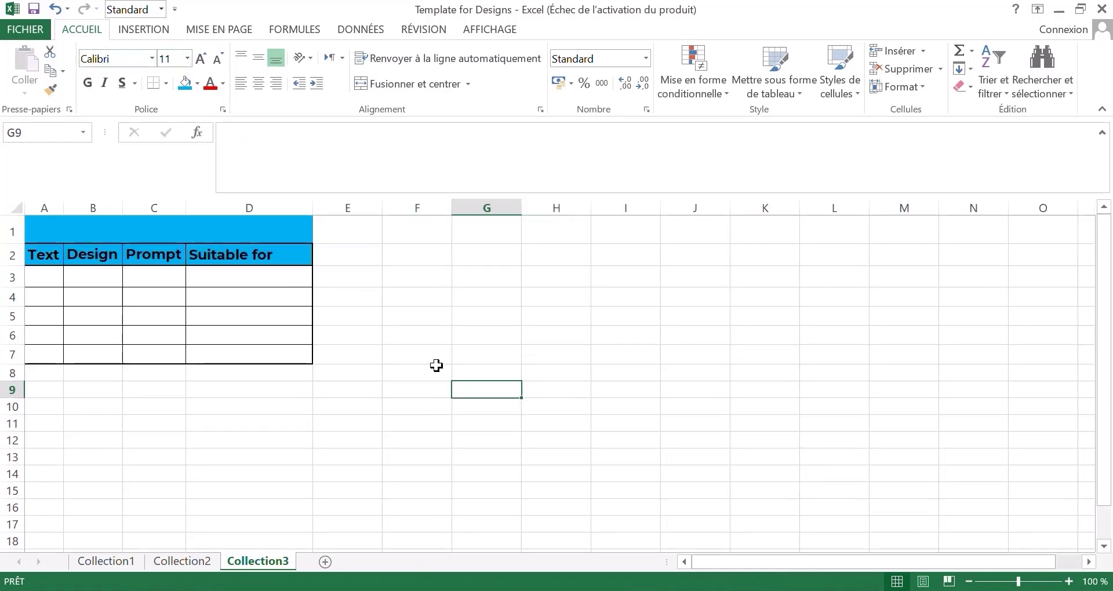
Format header row 2 on Collection1 in Montserrat at font size 12
{"action": "left_click", "coordinate": [110, 561]}
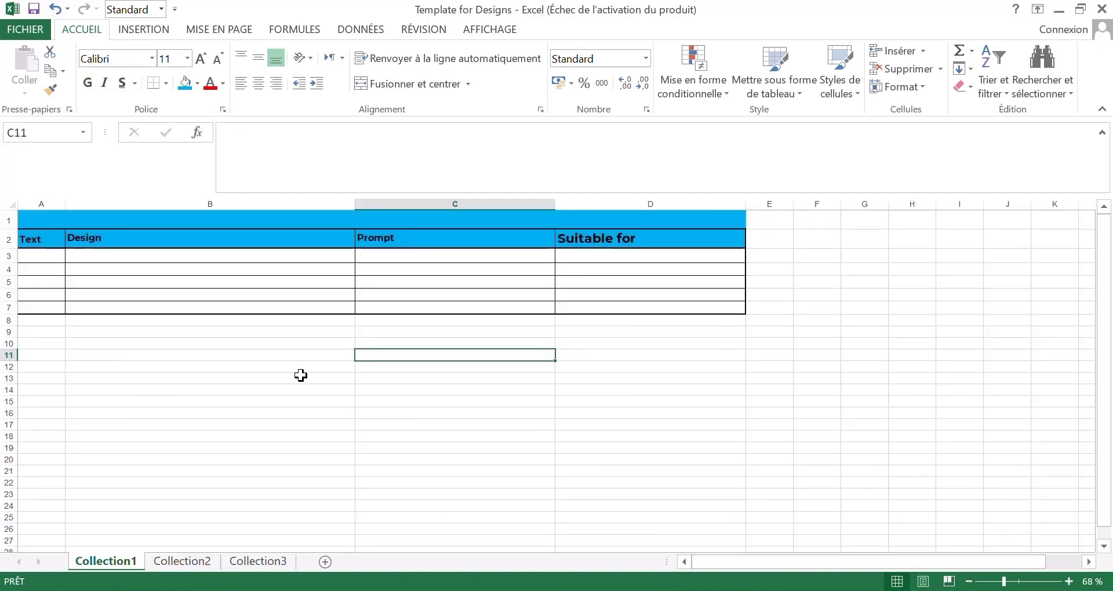
{"action": "left_click", "coordinate": [298, 375]}
{"action": "left_click", "coordinate": [3, 240]}
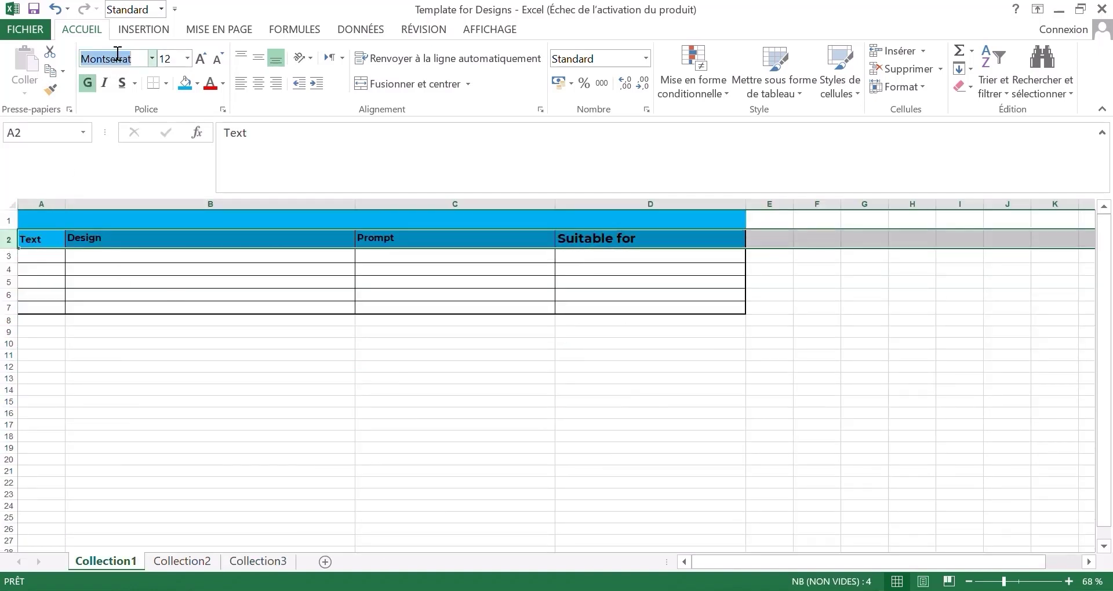
{"action": "type", "text": "Montserrat"}
{"action": "key", "text": "Return"}
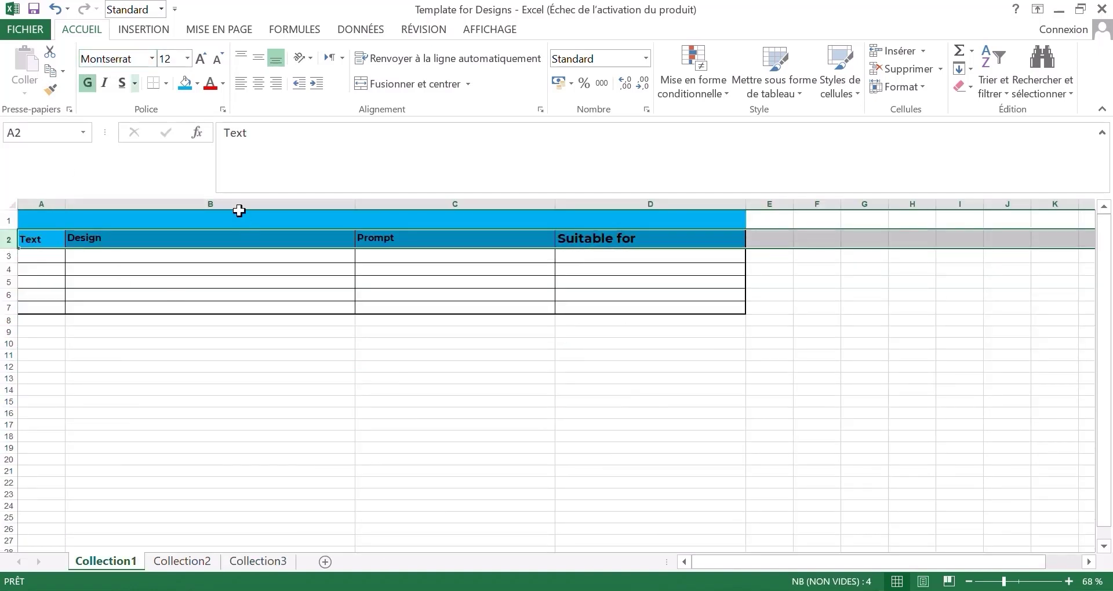
{"action": "left_click", "coordinate": [172, 61]}
{"action": "type", "text": "10"}
{"action": "key", "text": "Return"}
{"action": "left_click", "coordinate": [199, 403]}
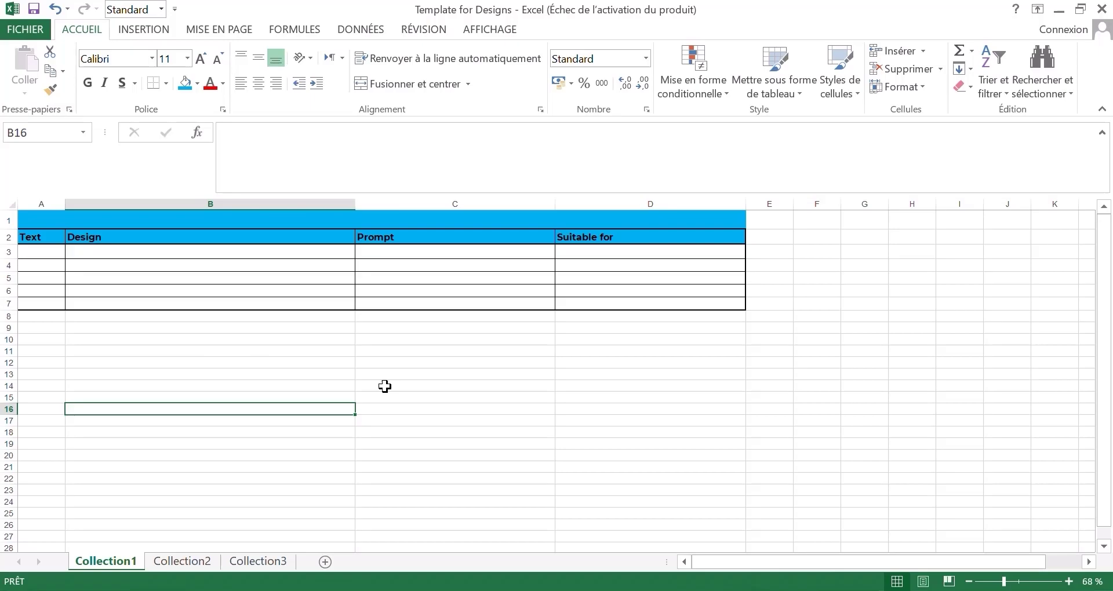
Copy the "Pet Lovers Collection" heading from the ChatGPT answer in the browser and paste it into cell A1 of Collection1 in Excel
{"action": "left_click", "coordinate": [505, 589]}
{"action": "scroll", "coordinate": [573, 329], "scroll_direction": "up", "scroll_amount": 10}
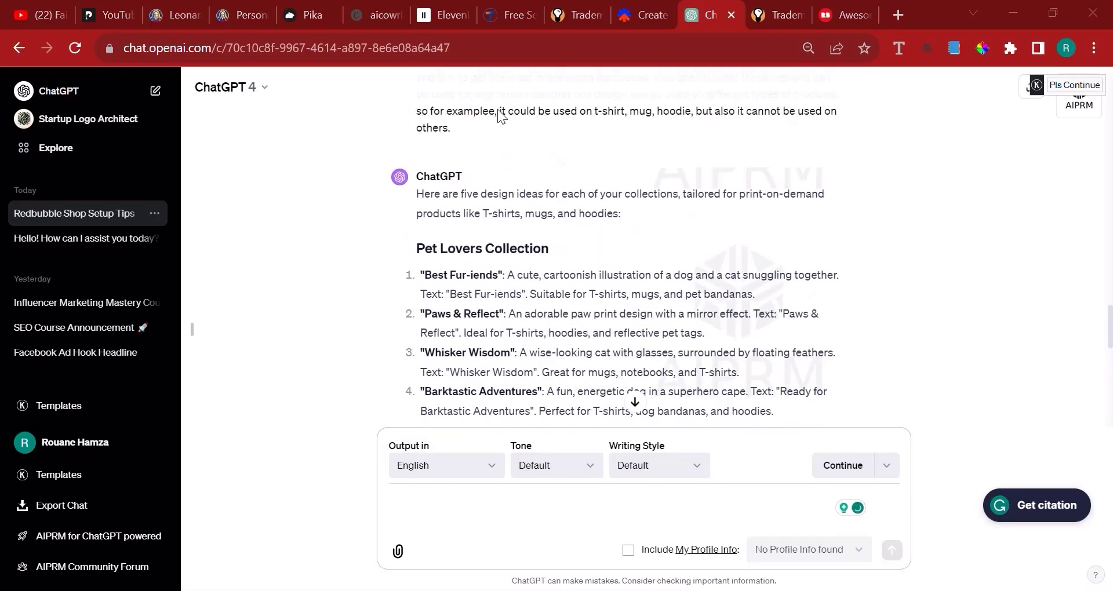
{"action": "triple_click", "coordinate": [514, 248]}
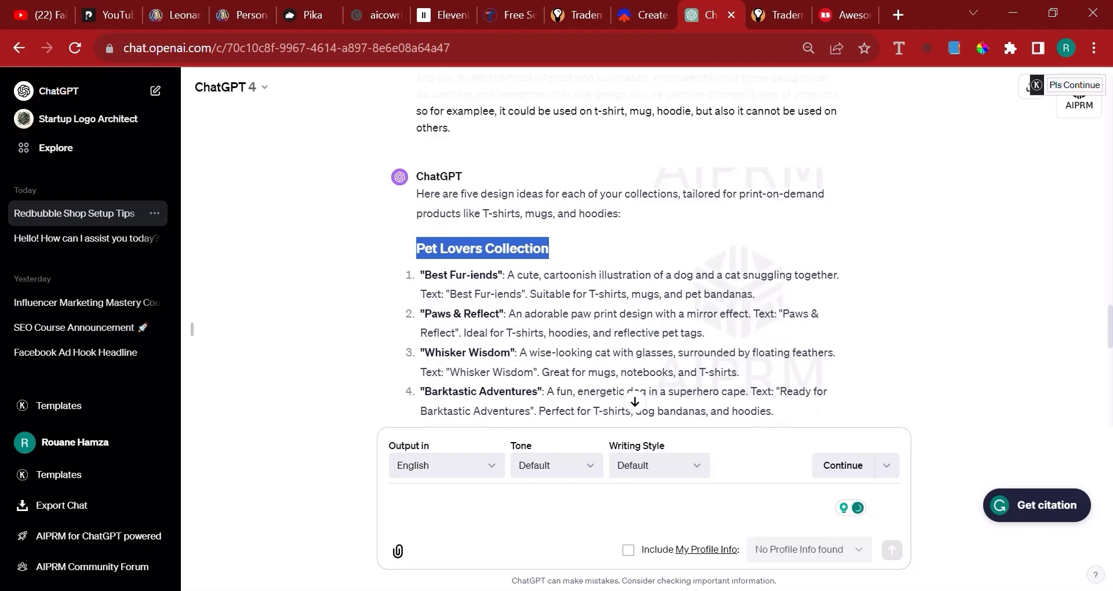
{"action": "left_click", "coordinate": [508, 588]}
{"action": "left_click", "coordinate": [594, 539]}
{"action": "left_click", "coordinate": [52, 220]}
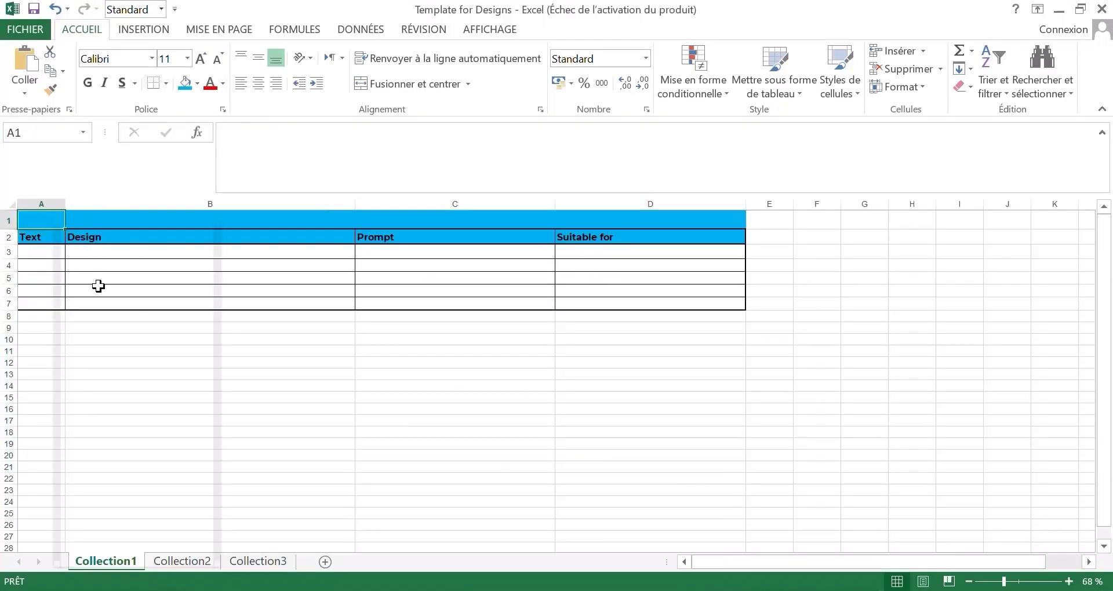
{"action": "right_click", "coordinate": [53, 221]}
{"action": "left_click", "coordinate": [112, 293]}
{"action": "left_click", "coordinate": [386, 421]}
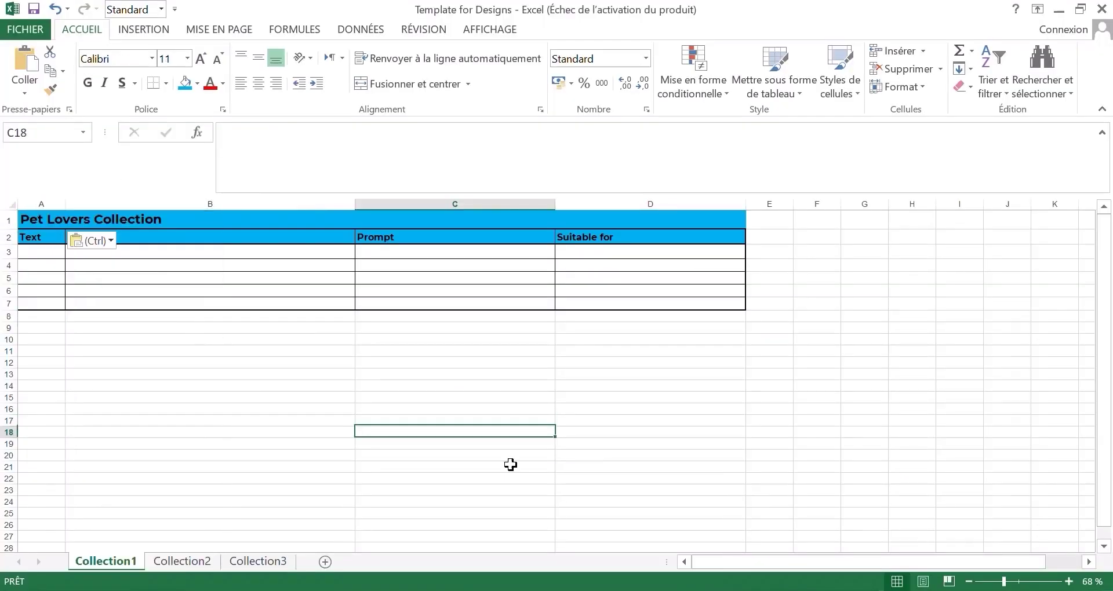
Switch to ChatGPT in the browser and copy the first Pet Lovers design title, Best Fur-iends, without its quotation marks
{"action": "left_click", "coordinate": [573, 587]}
{"action": "left_click", "coordinate": [481, 525]}
{"action": "left_click", "coordinate": [522, 290]}
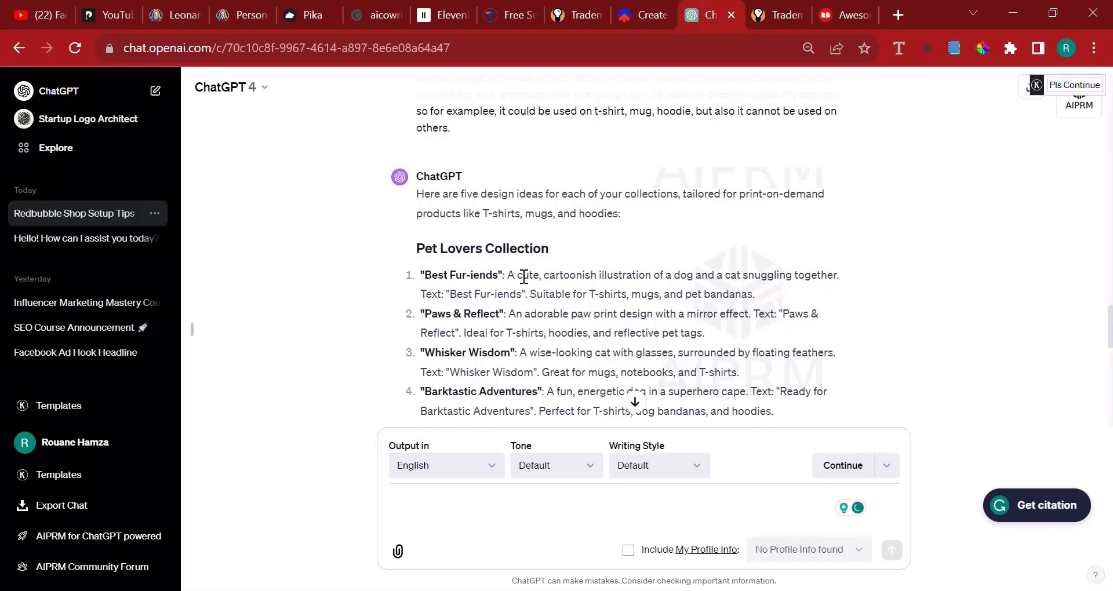
{"action": "scroll", "coordinate": [524, 276], "scroll_direction": "down", "scroll_amount": 1}
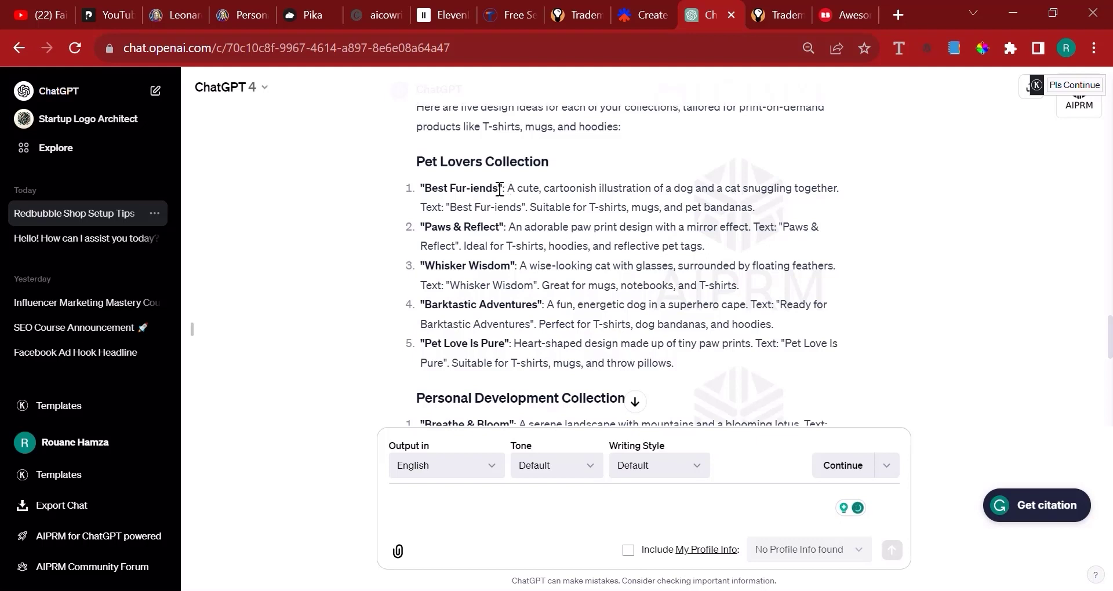
{"action": "left_click_drag", "start_coordinate": [505, 188], "coordinate": [650, 186]}
{"action": "left_click", "coordinate": [584, 210]}
{"action": "left_click_drag", "start_coordinate": [588, 203], "coordinate": [615, 202]}
{"action": "left_click", "coordinate": [502, 201]}
{"action": "left_click_drag", "start_coordinate": [498, 188], "coordinate": [425, 186]}
{"action": "right_click", "coordinate": [425, 186]}
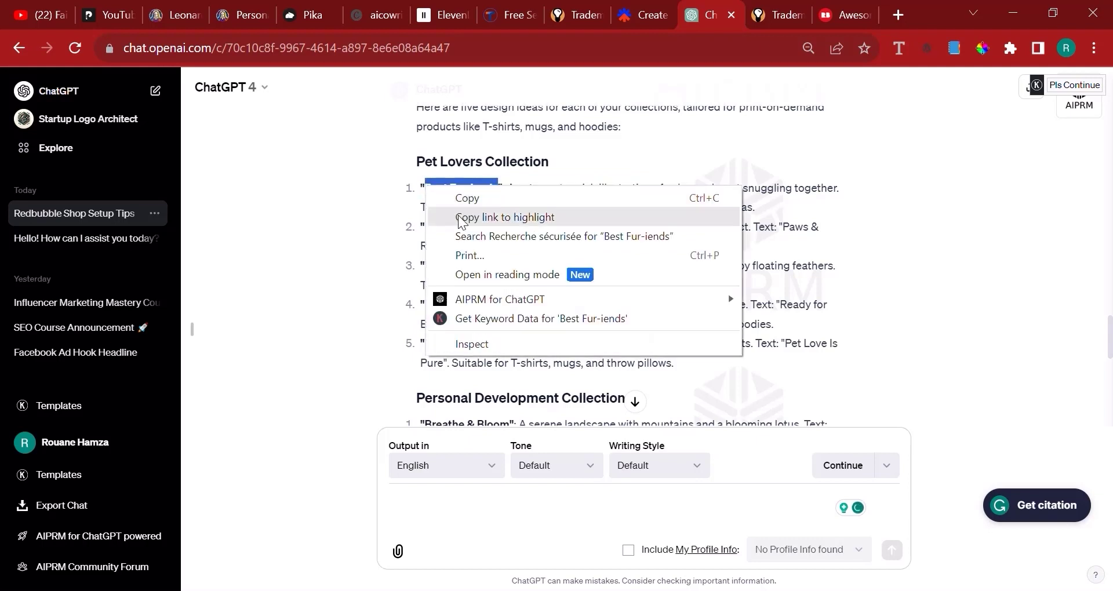
{"action": "left_click", "coordinate": [464, 199]}
Switch to Excel, paste Best Fur-iends into cell A3 of Collection1 and widen column A to fit its contents
{"action": "left_click", "coordinate": [534, 590]}
{"action": "left_click", "coordinate": [614, 529]}
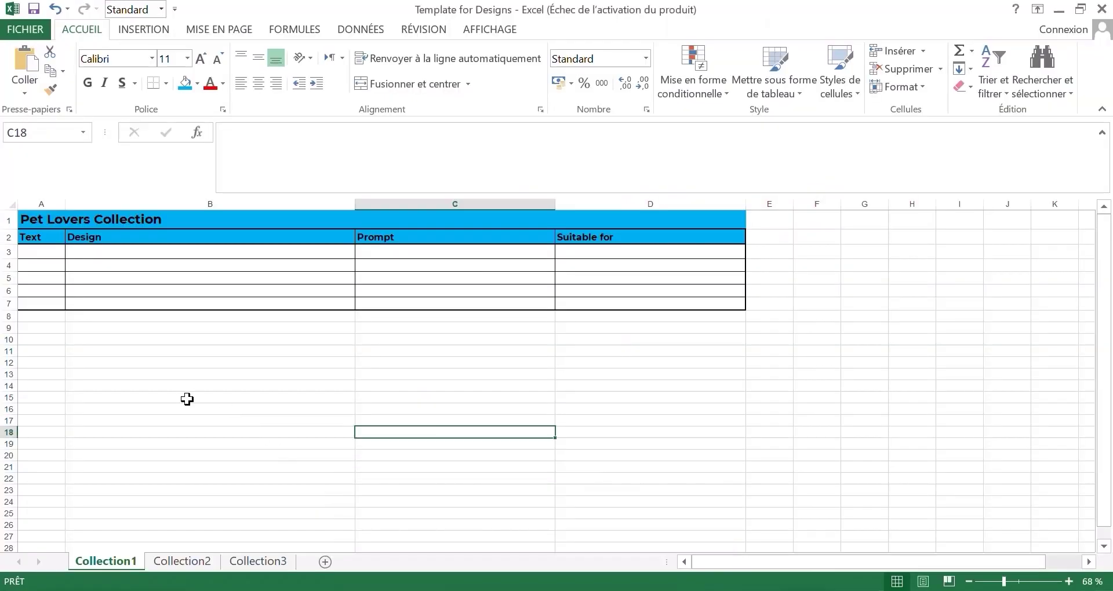
{"action": "right_click", "coordinate": [46, 248]}
{"action": "left_click", "coordinate": [105, 314]}
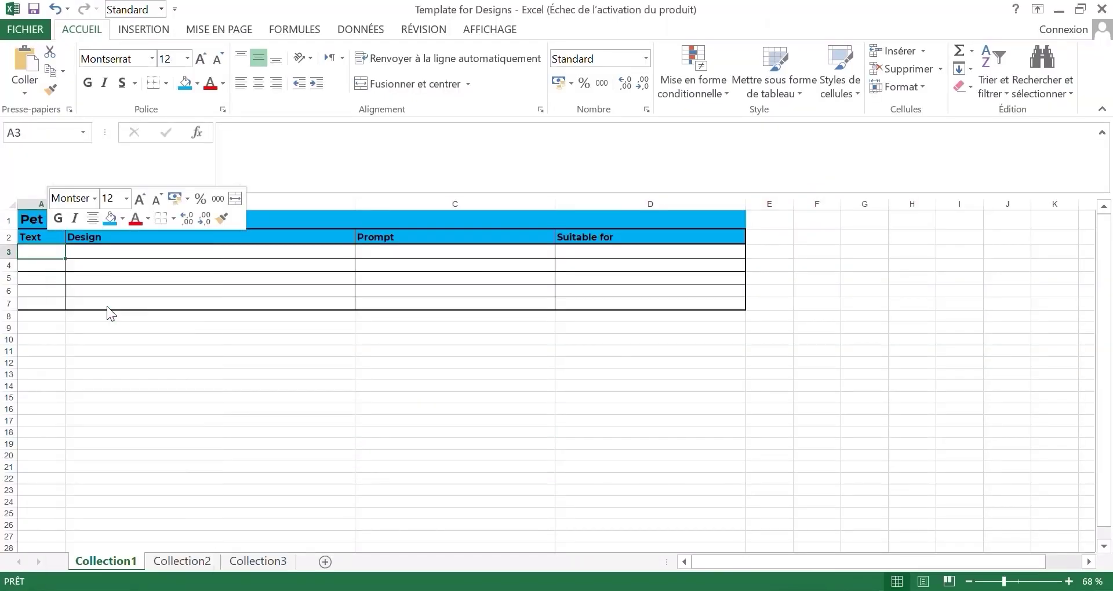
{"action": "key", "text": "ctrl+v"}
{"action": "left_click", "coordinate": [186, 249]}
{"action": "left_click_drag", "start_coordinate": [67, 202], "coordinate": [67, 201]}
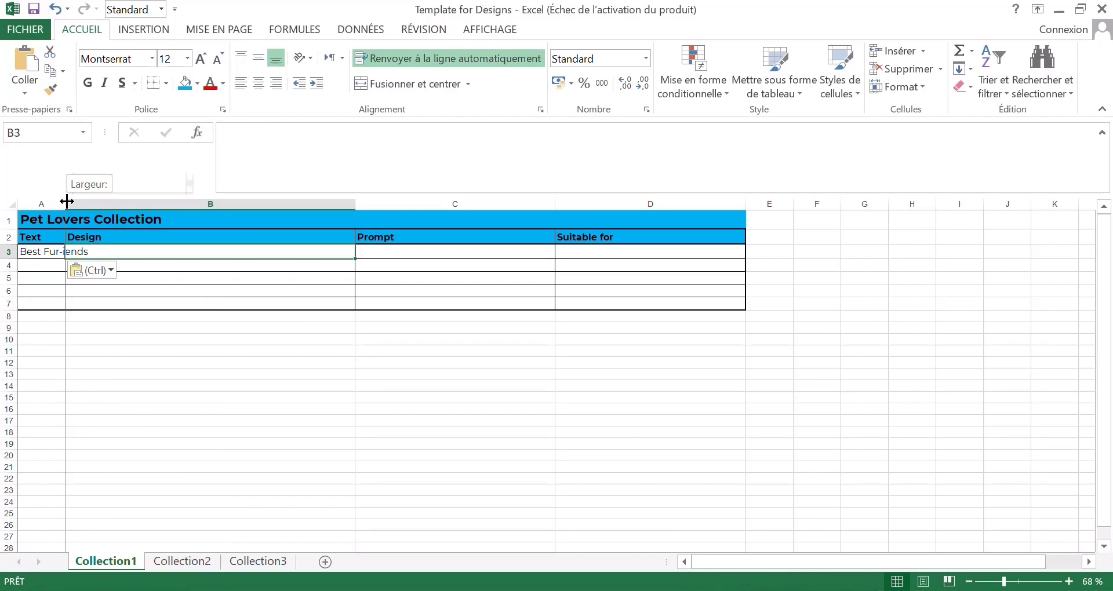
{"action": "double_click", "coordinate": [67, 201]}
{"action": "left_click", "coordinate": [266, 330]}
Switch to ChatGPT and copy the first idea's description, "A cute, cartoonish illustration of a dog and a cat snuggling together."
{"action": "left_click", "coordinate": [452, 590]}
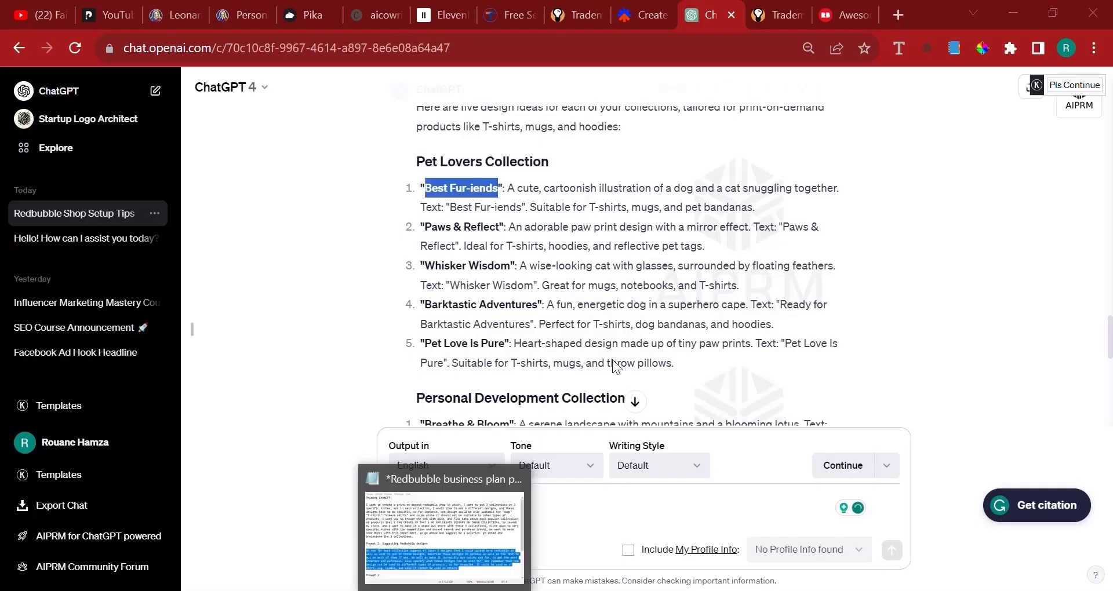
{"action": "left_click", "coordinate": [608, 289]}
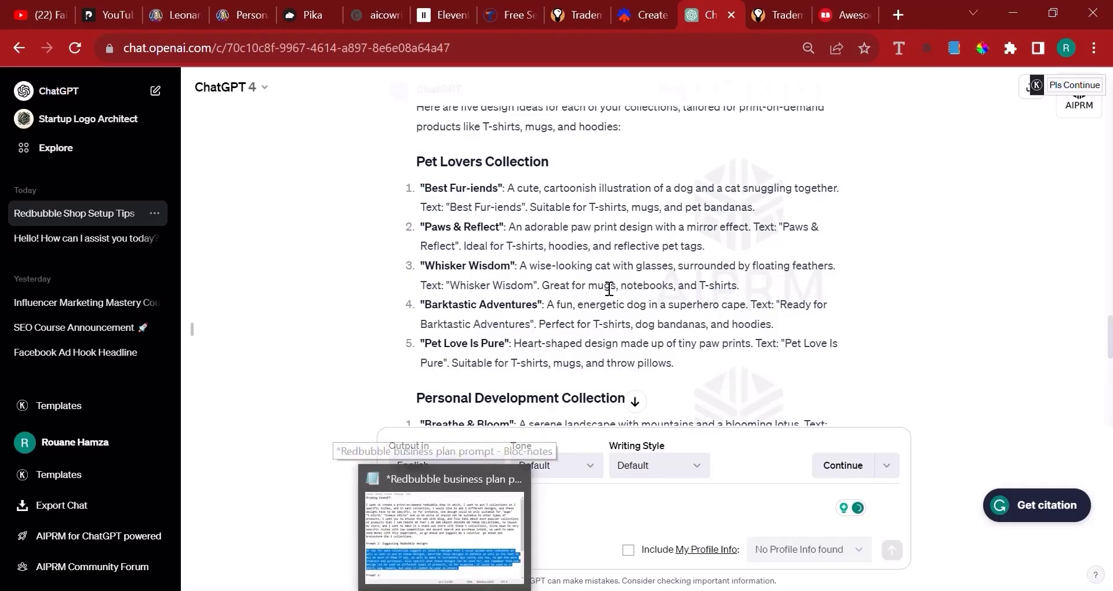
{"action": "double_click", "coordinate": [523, 226]}
{"action": "left_click", "coordinate": [606, 190]}
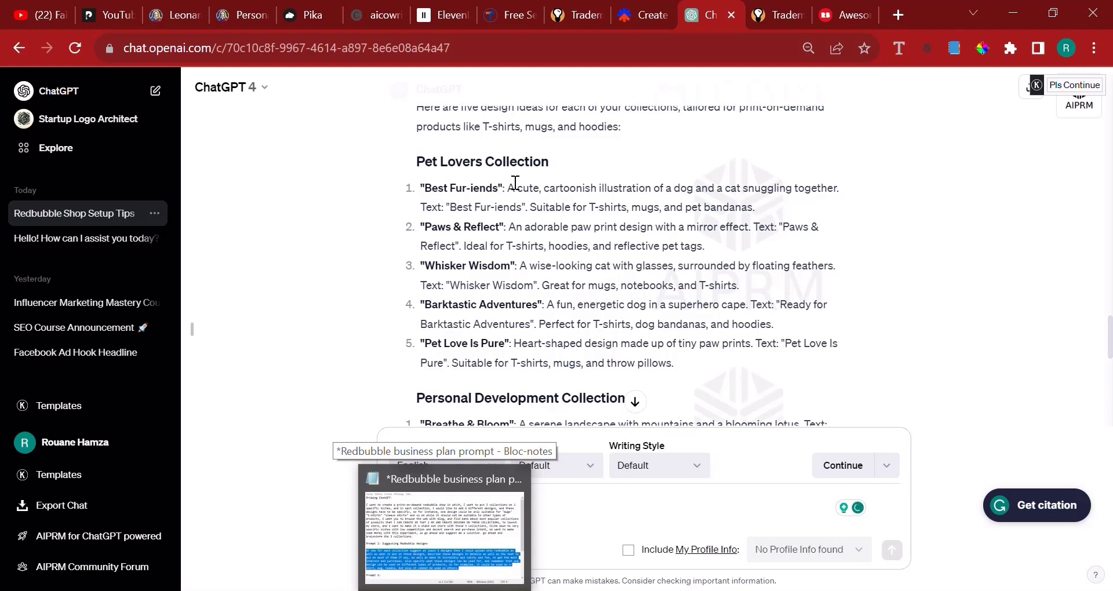
{"action": "left_click_drag", "start_coordinate": [508, 187], "coordinate": [855, 186]}
{"action": "right_click", "coordinate": [811, 185]}
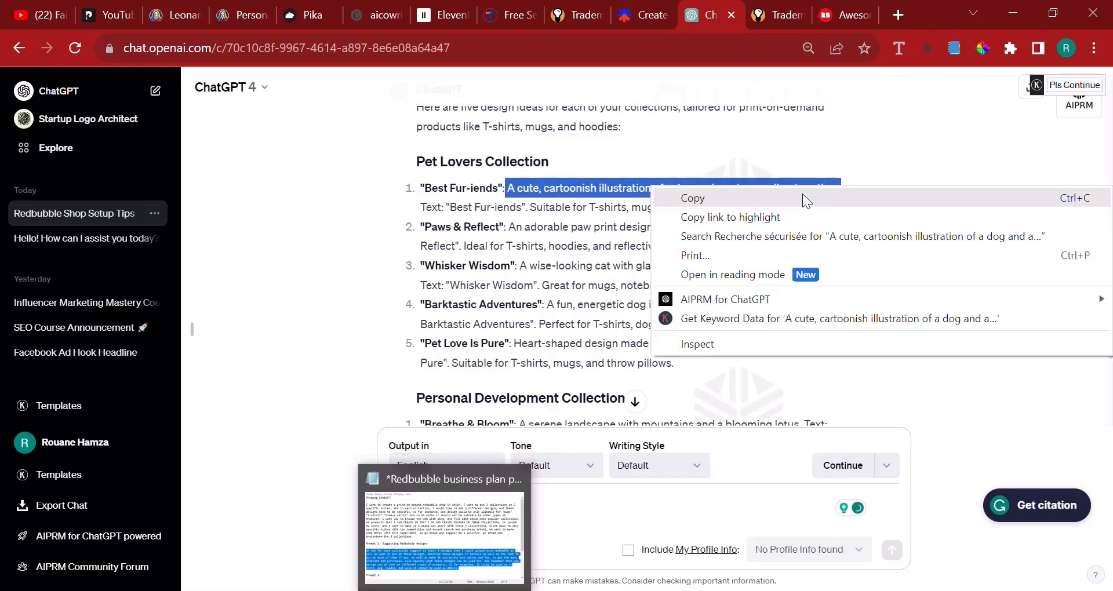
{"action": "left_click", "coordinate": [781, 199]}
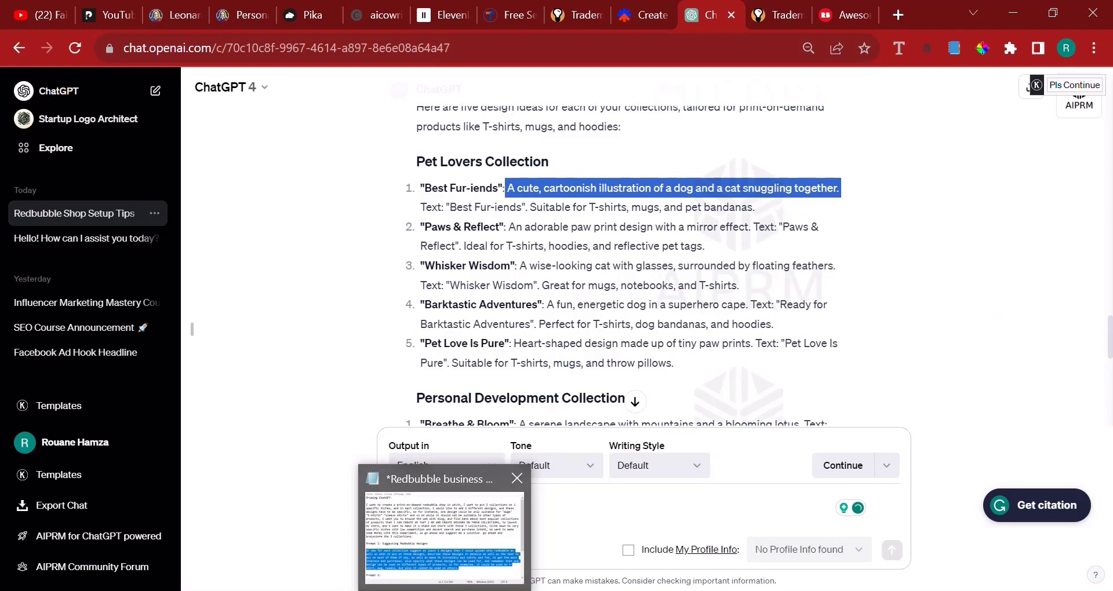
Return to Excel and paste the dog and cat illustration description into Design cell B3 of Collection1
{"action": "mouse_move", "coordinate": [526, 590]}
{"action": "left_click", "coordinate": [573, 565]}
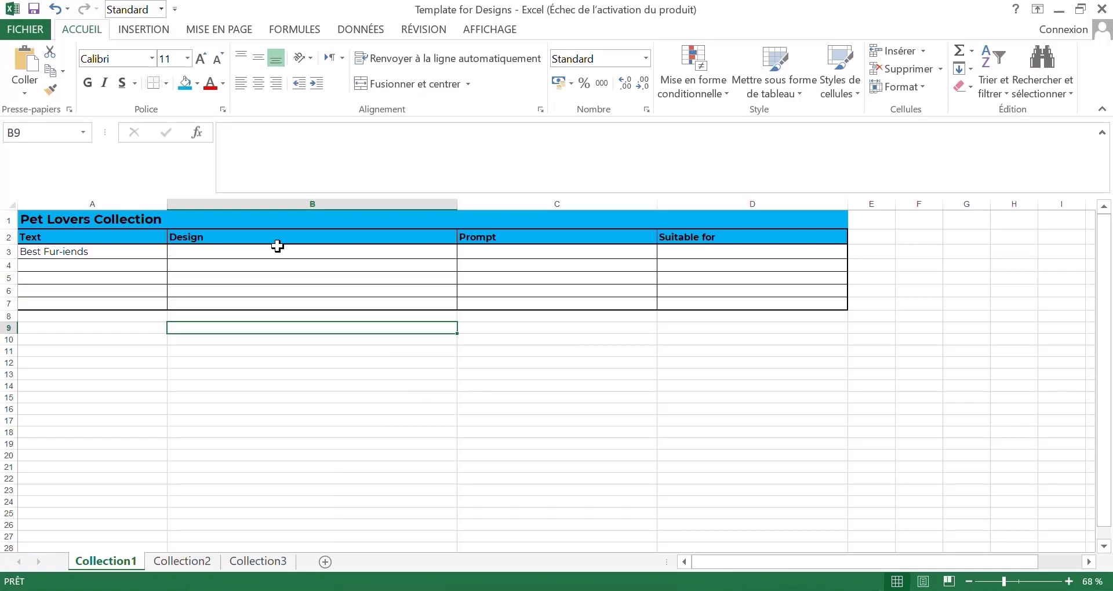
{"action": "left_click", "coordinate": [275, 255]}
{"action": "right_click", "coordinate": [272, 255]}
{"action": "left_click", "coordinate": [321, 318]}
{"action": "left_click", "coordinate": [487, 380]}
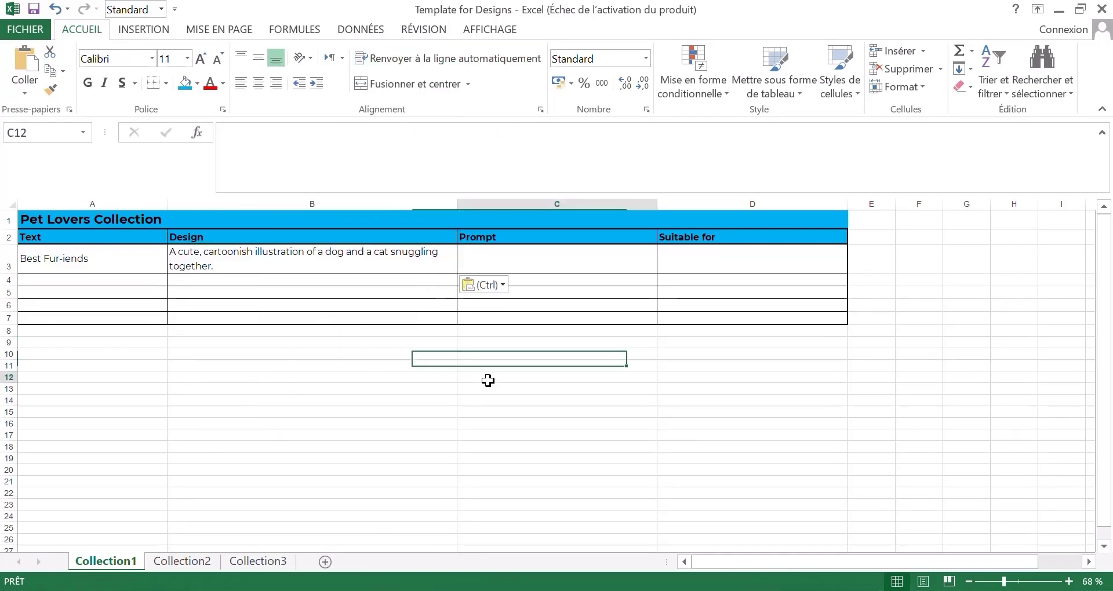
Switch to ChatGPT and copy the first idea's product list, "T-shirts, mugs, and pet bandanas."
{"action": "left_click", "coordinate": [497, 590]}
{"action": "left_click", "coordinate": [606, 210]}
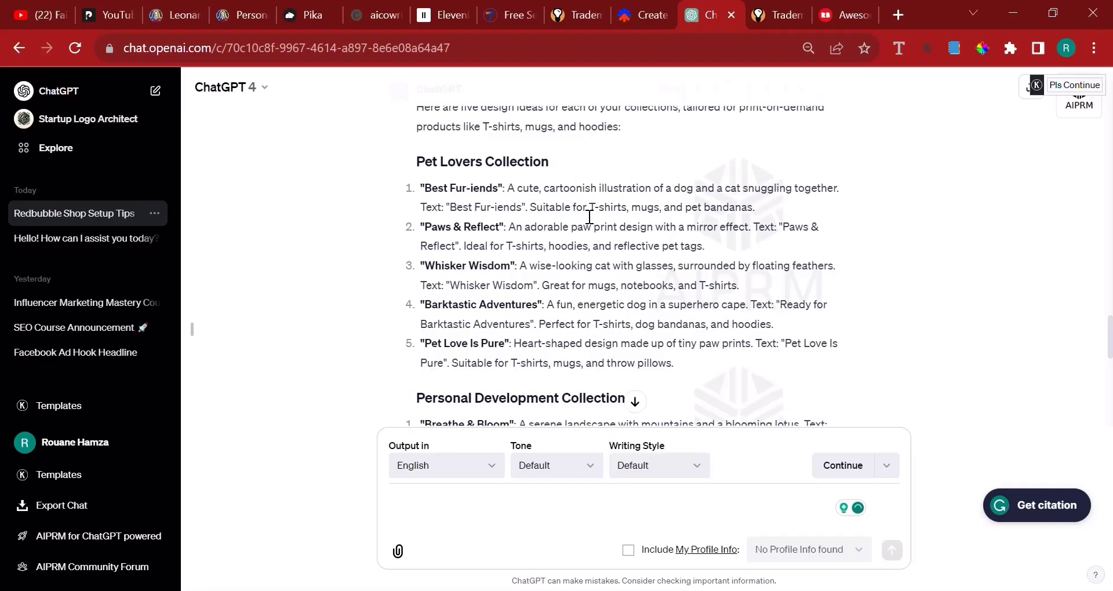
{"action": "left_click_drag", "start_coordinate": [587, 207], "coordinate": [765, 215]}
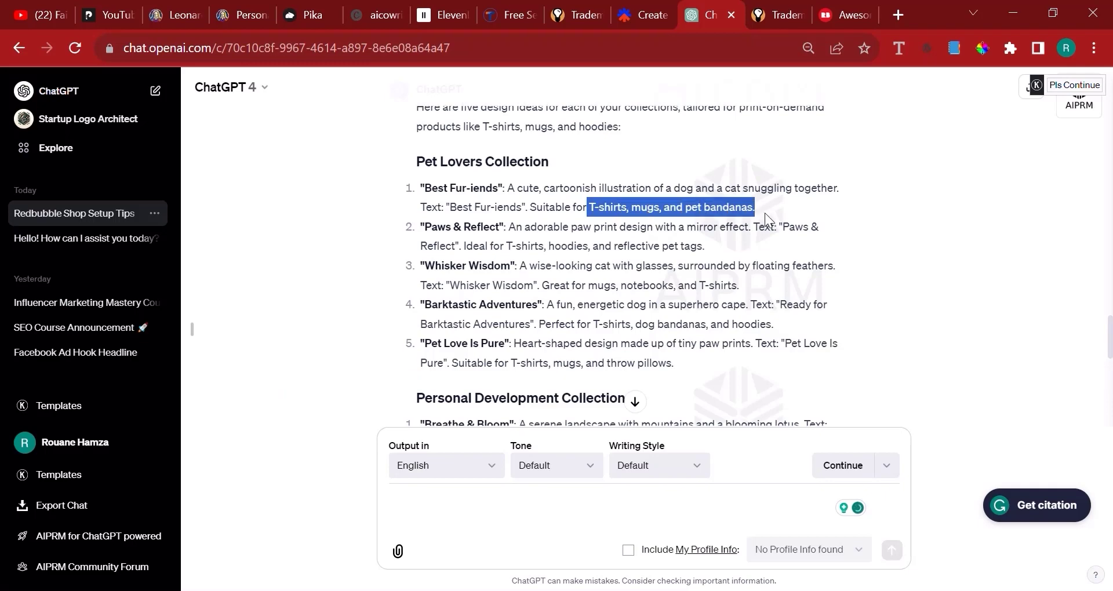
{"action": "right_click", "coordinate": [744, 207]}
{"action": "left_click", "coordinate": [752, 214]}
Return to Excel and paste the first idea's product list into Suitable for cell D3
{"action": "key", "text": "alt+Tab"}
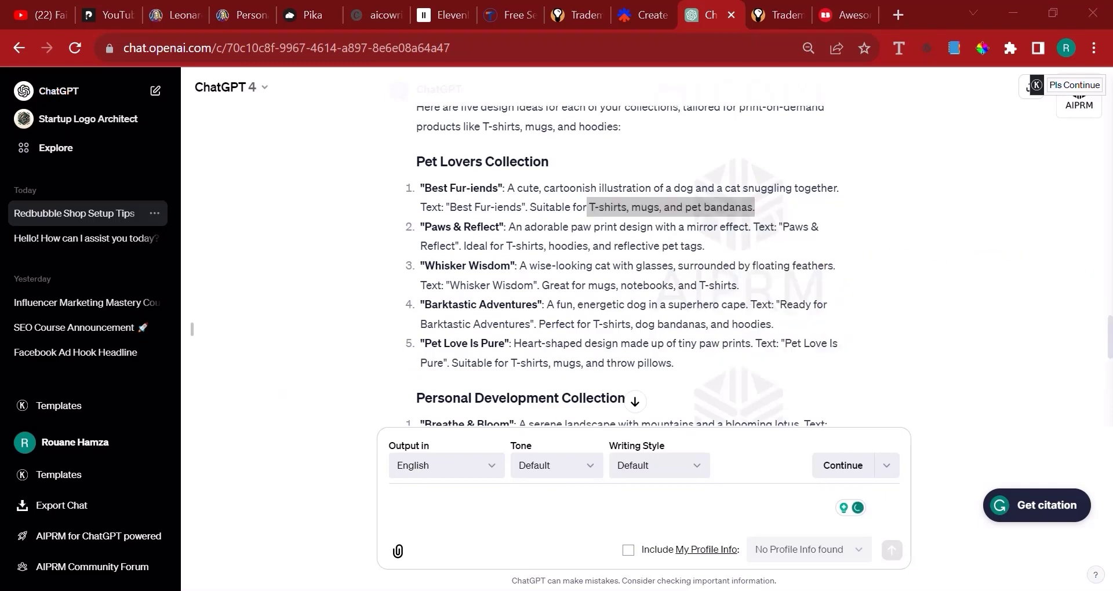
{"action": "left_click", "coordinate": [589, 261]}
{"action": "left_click", "coordinate": [667, 266]}
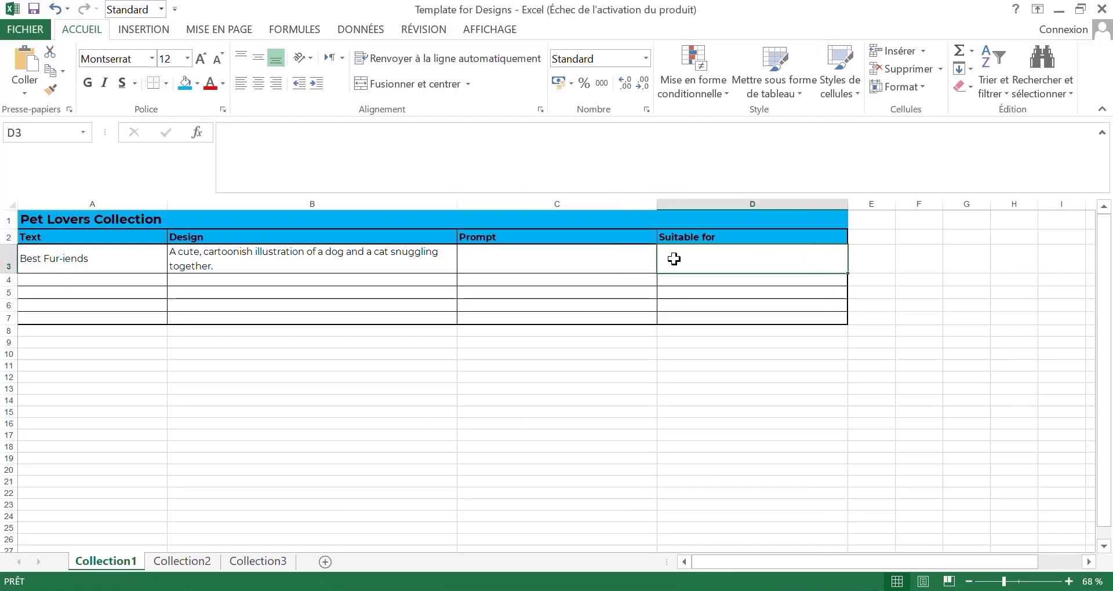
{"action": "right_click", "coordinate": [666, 267]}
{"action": "left_click", "coordinate": [733, 318]}
{"action": "left_click", "coordinate": [521, 377]}
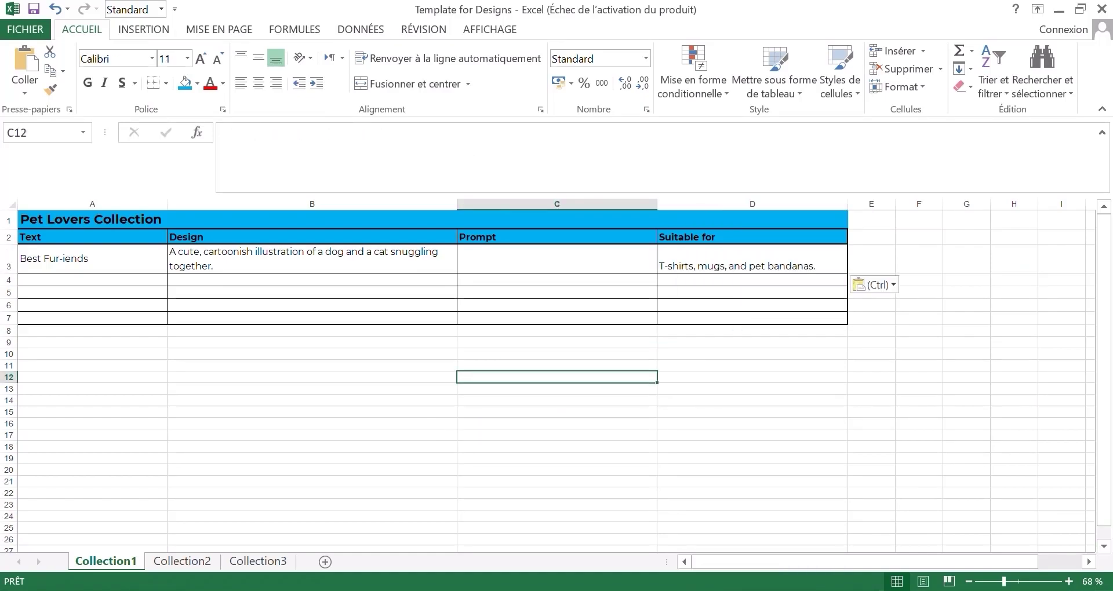
Switch to ChatGPT and copy the second Pet Lovers design title, Paws & Reflect, without its quotation marks
{"action": "left_click", "coordinate": [415, 590]}
{"action": "left_click", "coordinate": [557, 285]}
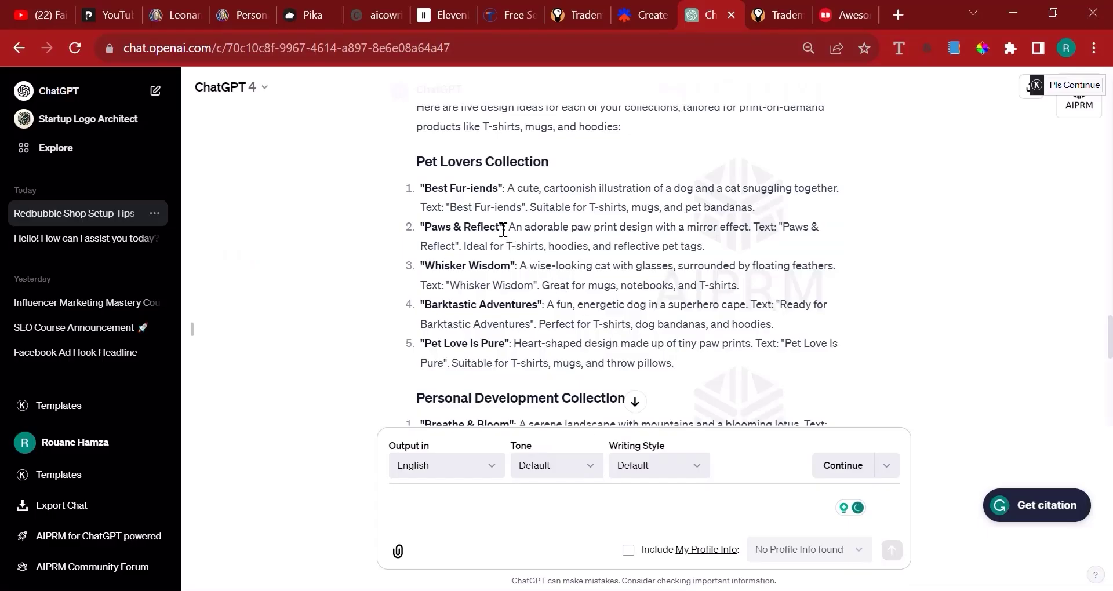
{"action": "left_click_drag", "start_coordinate": [493, 226], "coordinate": [476, 224]}
{"action": "left_click", "coordinate": [497, 244]}
{"action": "left_click_drag", "start_coordinate": [501, 227], "coordinate": [435, 228]}
{"action": "right_click", "coordinate": [436, 229]}
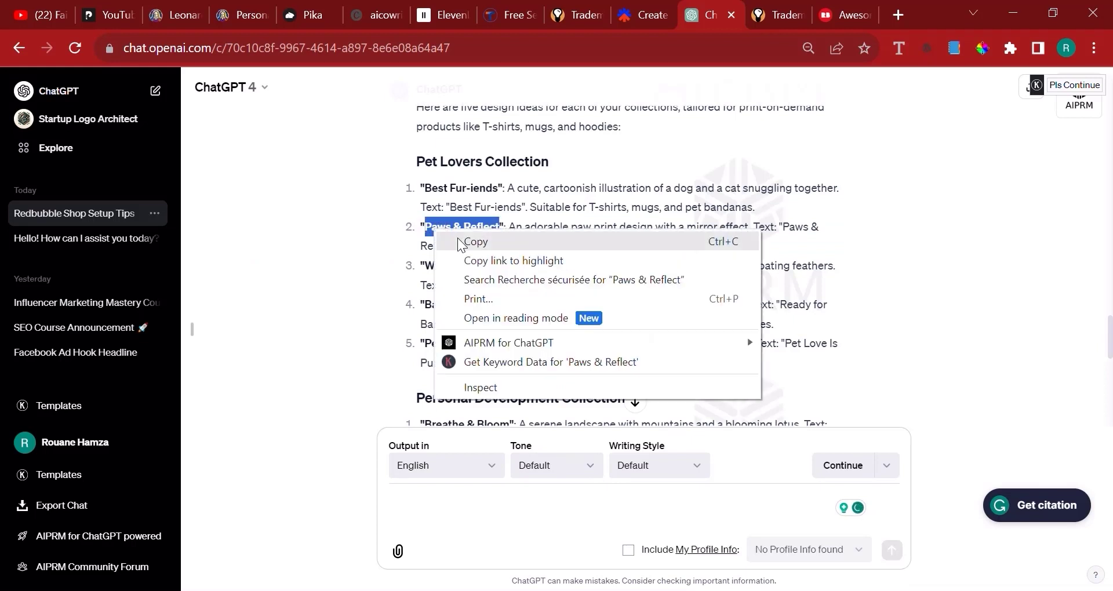
{"action": "left_click", "coordinate": [452, 240]}
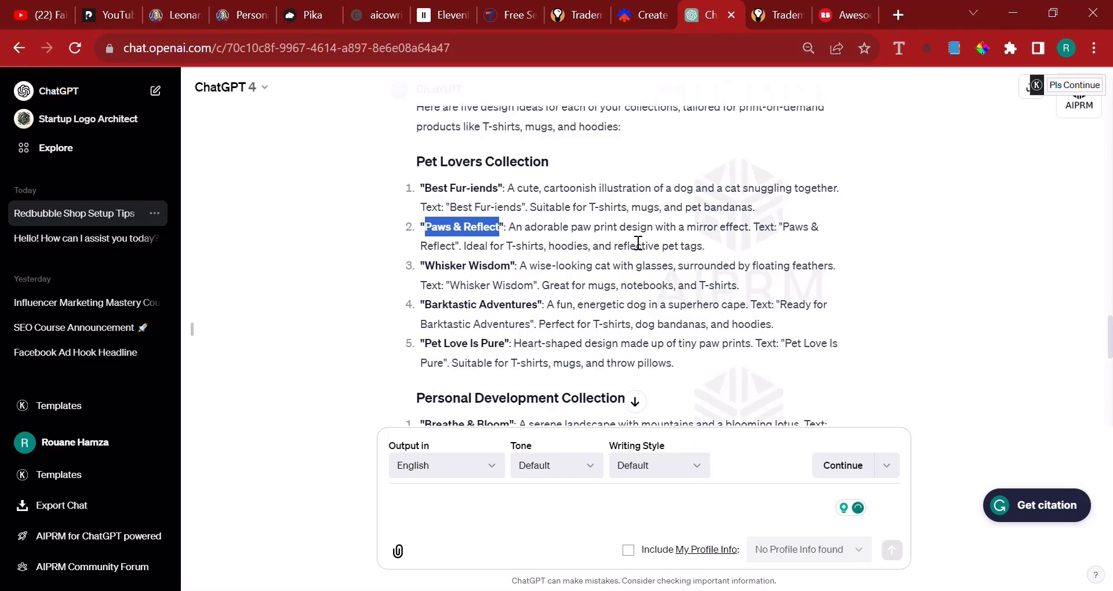
Return to Excel and paste Paws & Reflect into Text cell A4 of Collection1
{"action": "mouse_move", "coordinate": [538, 586]}
{"action": "left_click", "coordinate": [624, 507]}
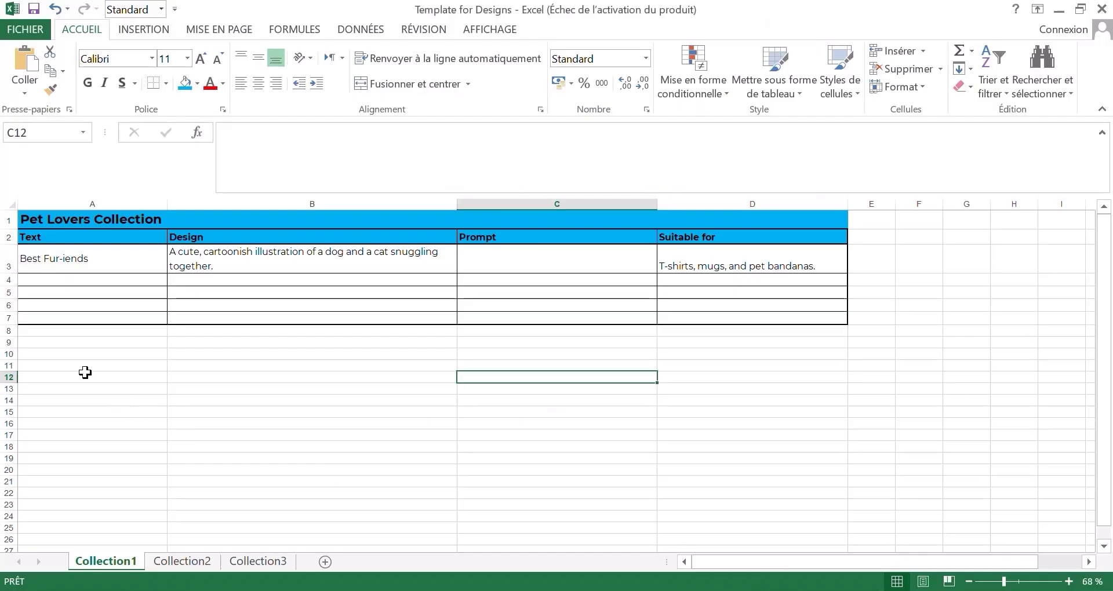
{"action": "left_click", "coordinate": [60, 268]}
{"action": "left_click", "coordinate": [87, 281]}
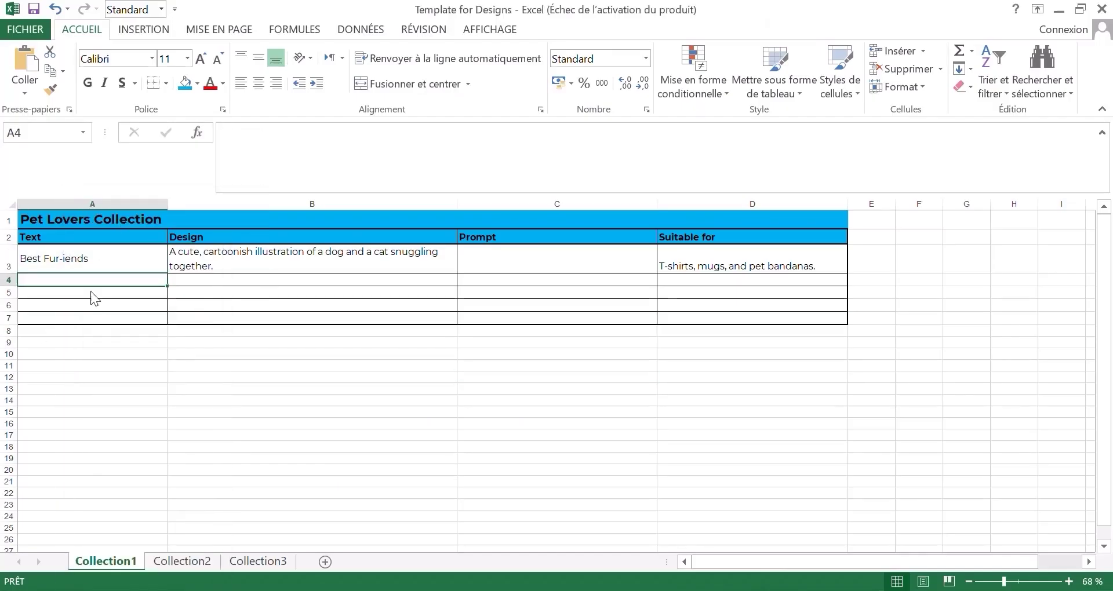
{"action": "right_click", "coordinate": [64, 281]}
{"action": "left_click", "coordinate": [123, 326]}
{"action": "left_click", "coordinate": [423, 389]}
Switch to ChatGPT and copy the second idea's description, "An adorable paw print design with a mirror effect."
{"action": "key", "text": "alt+Tab"}
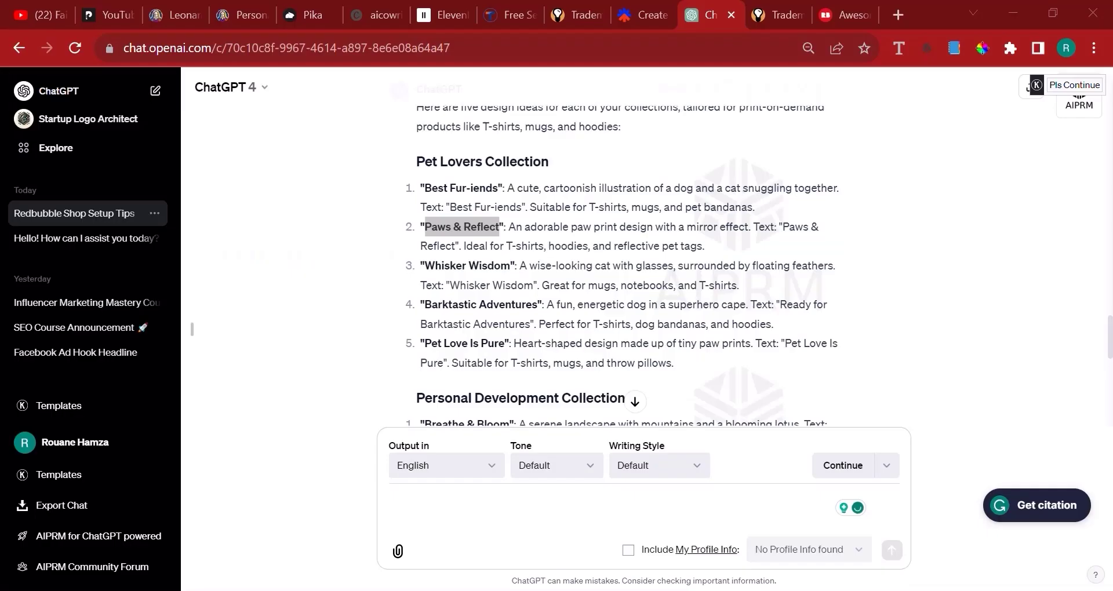
{"action": "left_click", "coordinate": [598, 299]}
{"action": "left_click_drag", "start_coordinate": [509, 227], "coordinate": [751, 229]}
{"action": "right_click", "coordinate": [729, 231]}
{"action": "left_click", "coordinate": [730, 243]}
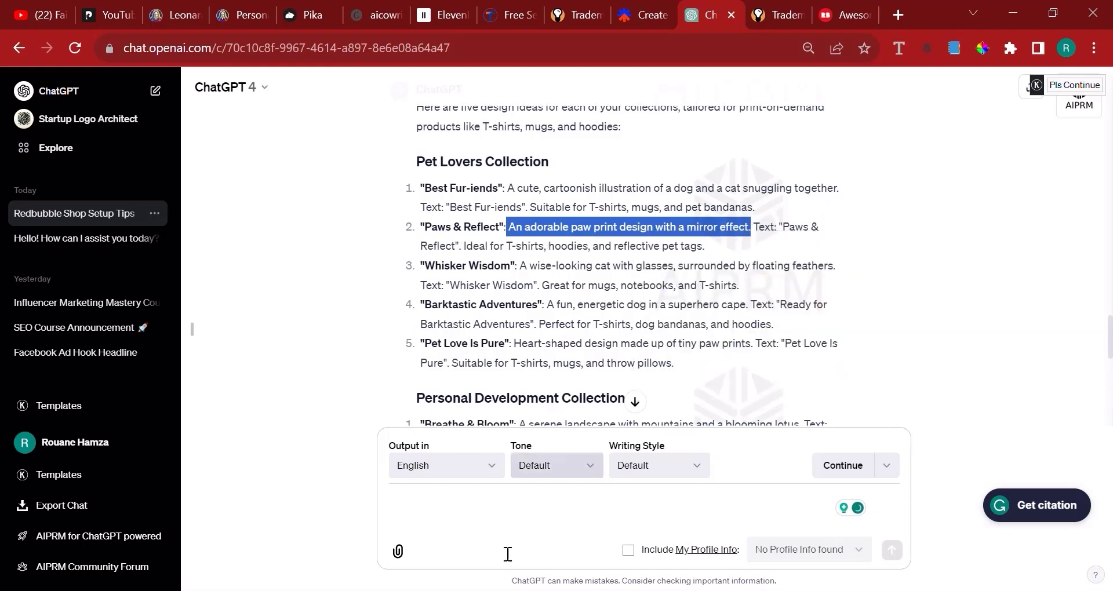
Return to Excel and paste the paw print description into Design cell B4
{"action": "left_click", "coordinate": [534, 590]}
{"action": "left_click", "coordinate": [607, 541]}
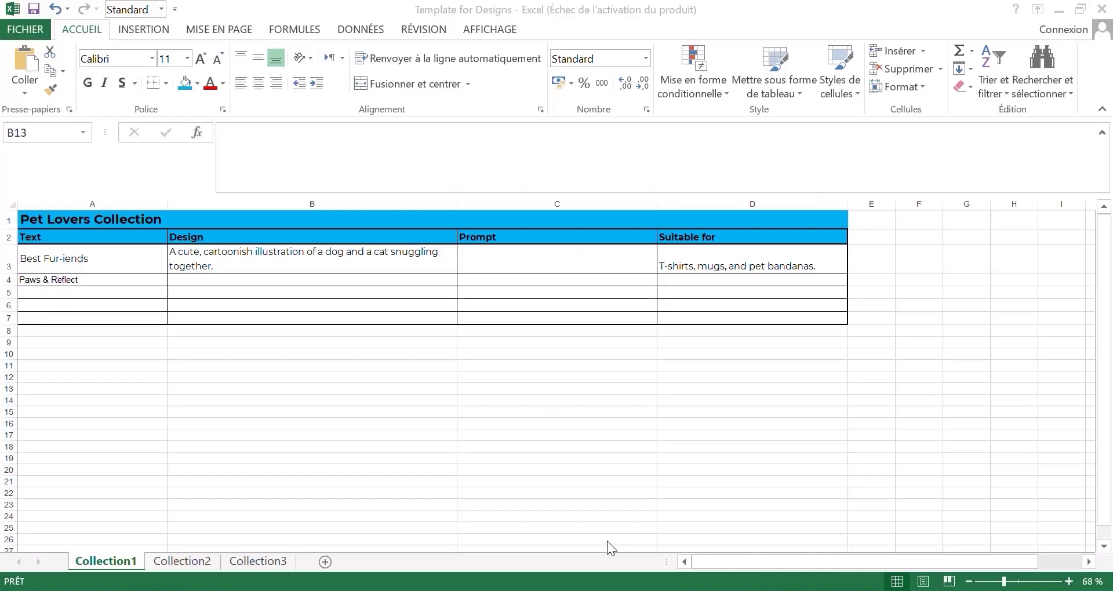
{"action": "right_click", "coordinate": [265, 280]}
{"action": "left_click", "coordinate": [326, 318]}
{"action": "left_click", "coordinate": [332, 354]}
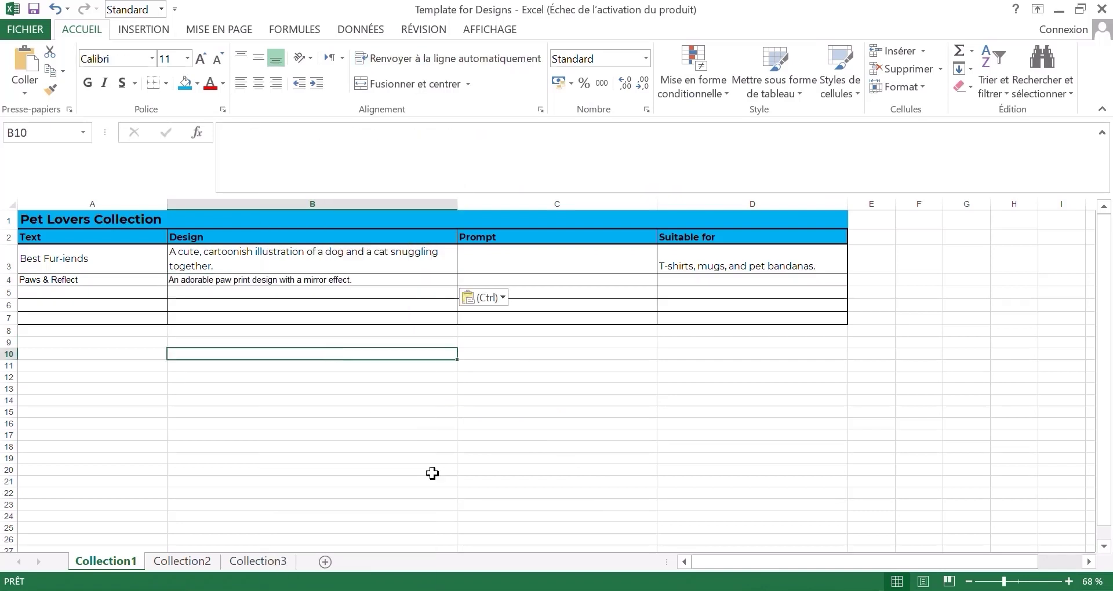
Switch to ChatGPT and copy the second idea's product list, "T-shirts, hoodies, and reflective pet tags."
{"action": "key", "text": "alt+Tab"}
{"action": "left_click", "coordinate": [658, 279]}
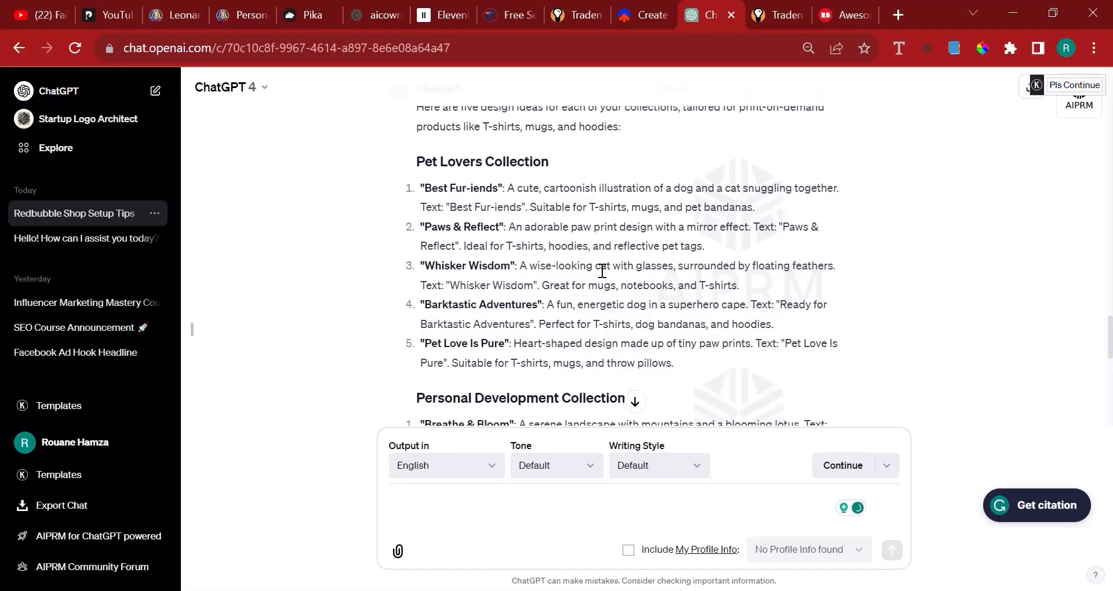
{"action": "left_click_drag", "start_coordinate": [511, 246], "coordinate": [706, 245]}
{"action": "right_click", "coordinate": [651, 251]}
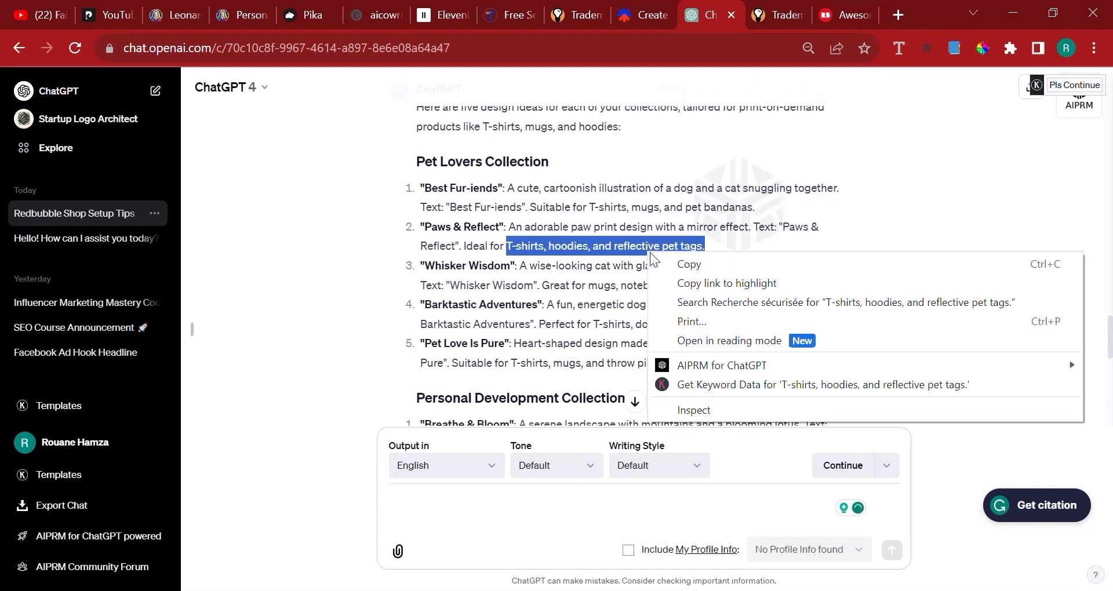
{"action": "left_click", "coordinate": [658, 262]}
Return to Excel and paste the second idea's product list into Suitable for cell D4
{"action": "key", "text": "alt+Tab"}
{"action": "left_click", "coordinate": [626, 551]}
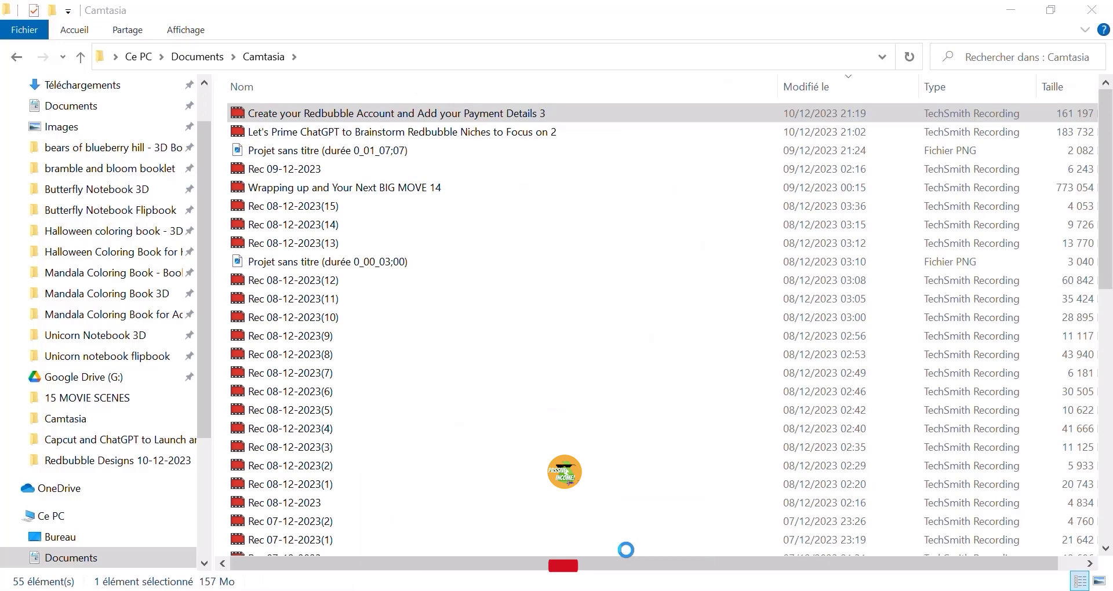
{"action": "left_click", "coordinate": [459, 584]}
{"action": "left_click", "coordinate": [625, 533]}
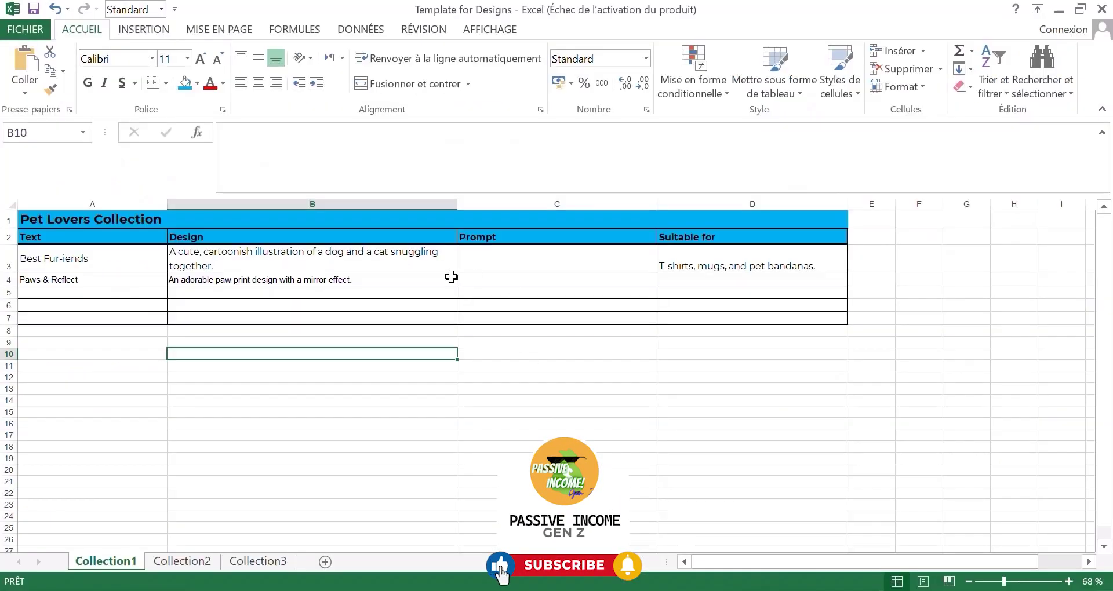
{"action": "right_click", "coordinate": [470, 277]}
{"action": "right_click", "coordinate": [690, 281]}
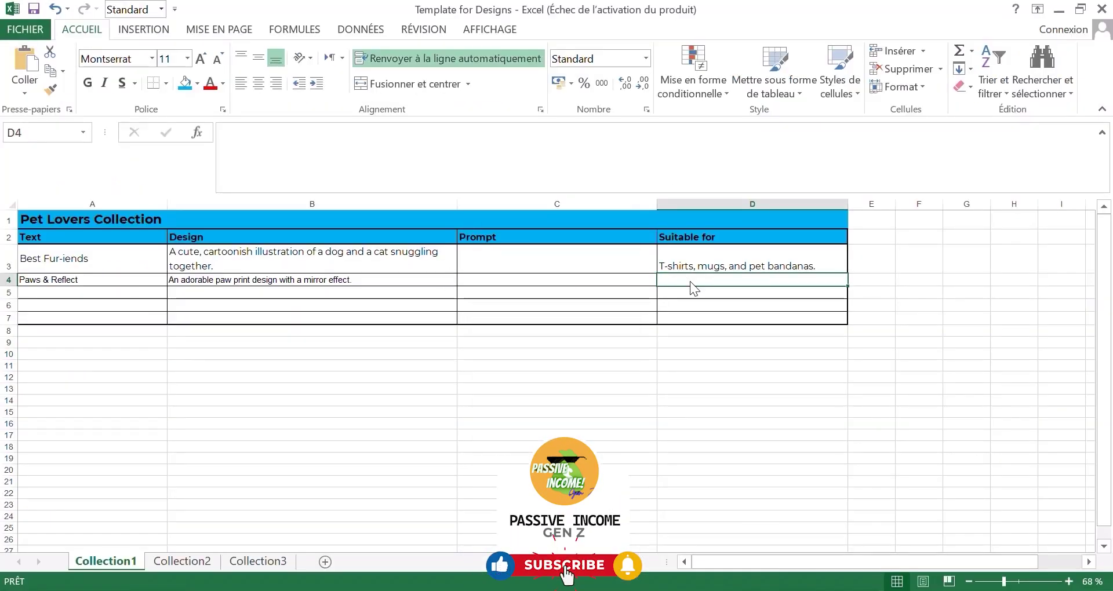
{"action": "left_click", "coordinate": [724, 317]}
{"action": "left_click", "coordinate": [479, 367]}
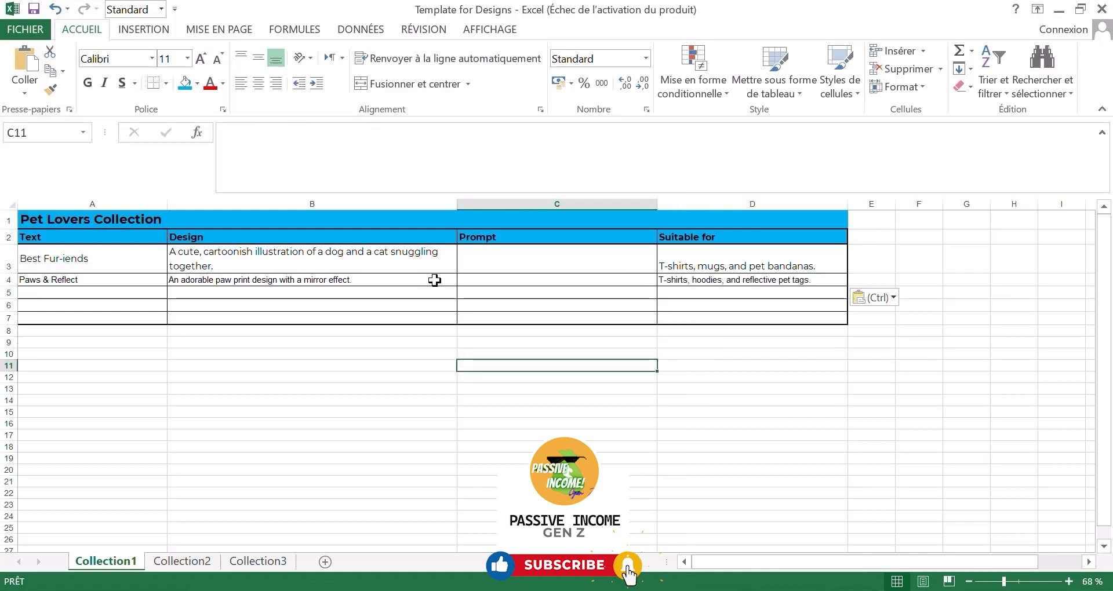
Review the Text and Design entries of the first two ideas in rows 3 and 4 of Collection1
{"action": "left_click", "coordinate": [388, 437]}
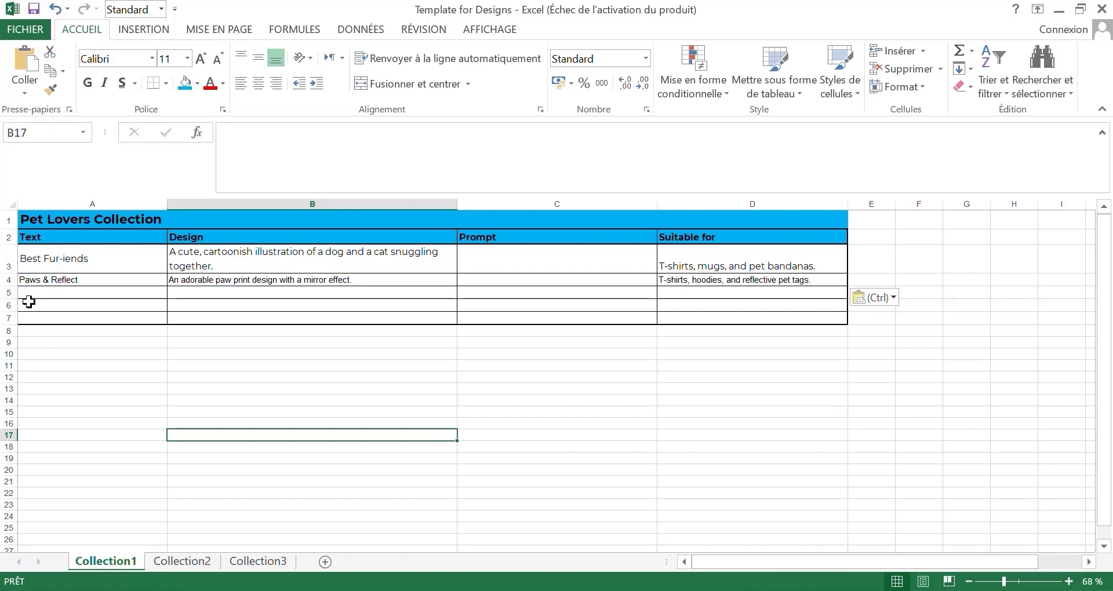
{"action": "left_click", "coordinate": [65, 291]}
{"action": "left_click", "coordinate": [77, 279]}
{"action": "left_click", "coordinate": [89, 264]}
{"action": "left_click", "coordinate": [214, 263]}
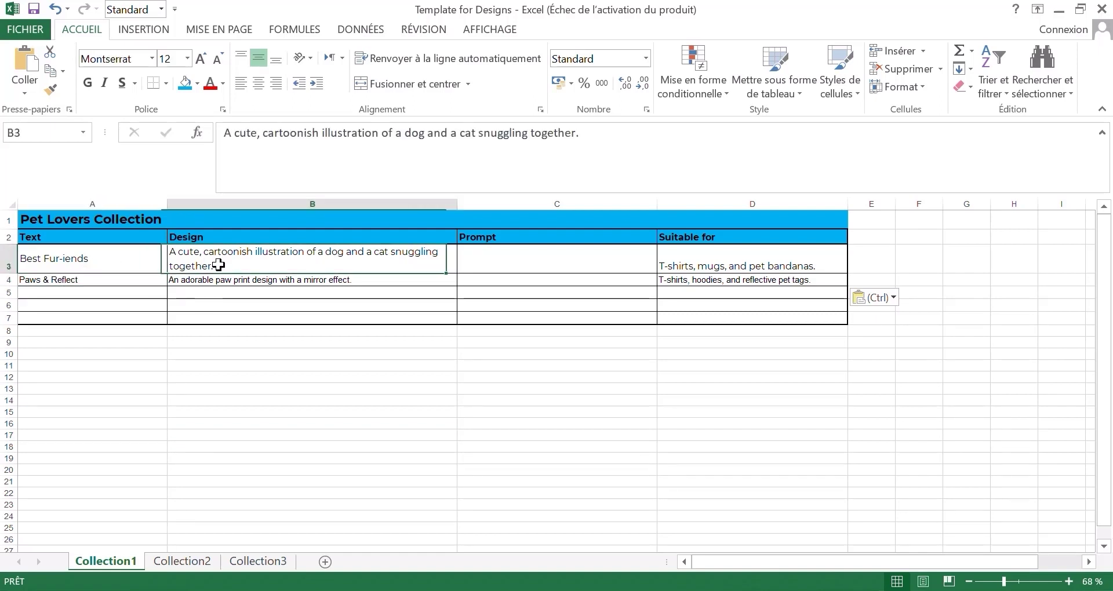
{"action": "left_click", "coordinate": [238, 281]}
{"action": "left_click", "coordinate": [273, 255]}
{"action": "left_click", "coordinate": [141, 258]}
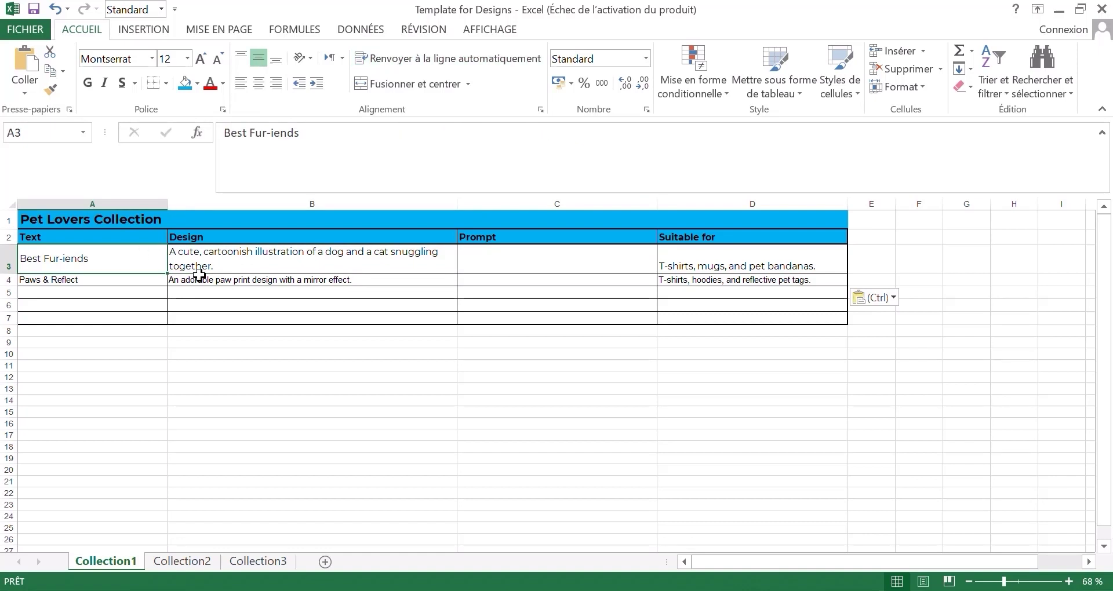
{"action": "left_click", "coordinate": [207, 281]}
{"action": "left_click", "coordinate": [142, 254]}
{"action": "left_click", "coordinate": [185, 255]}
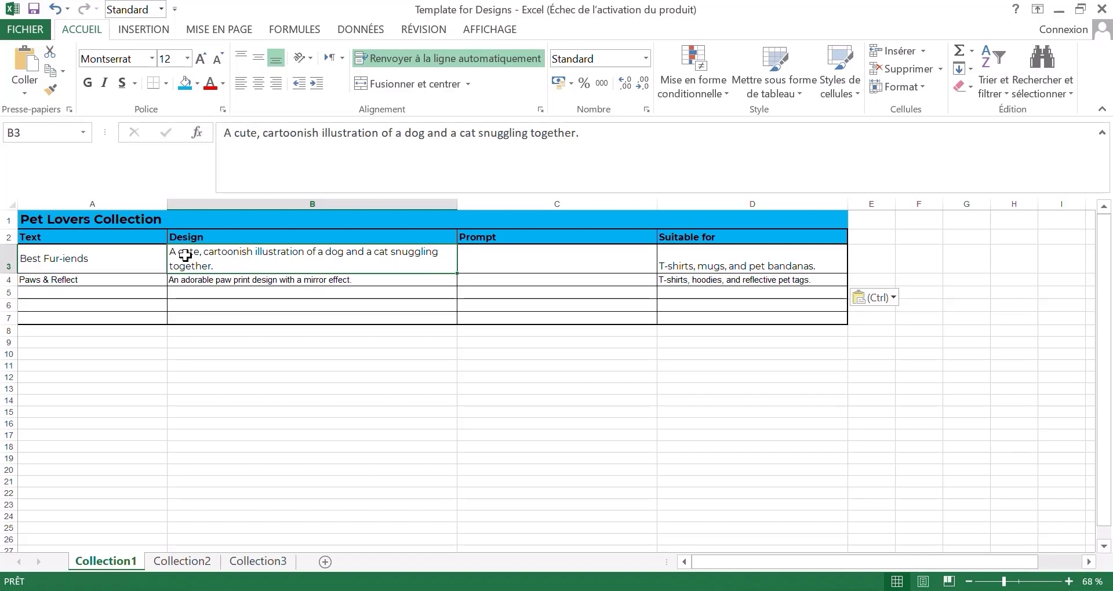
{"action": "left_click", "coordinate": [141, 260]}
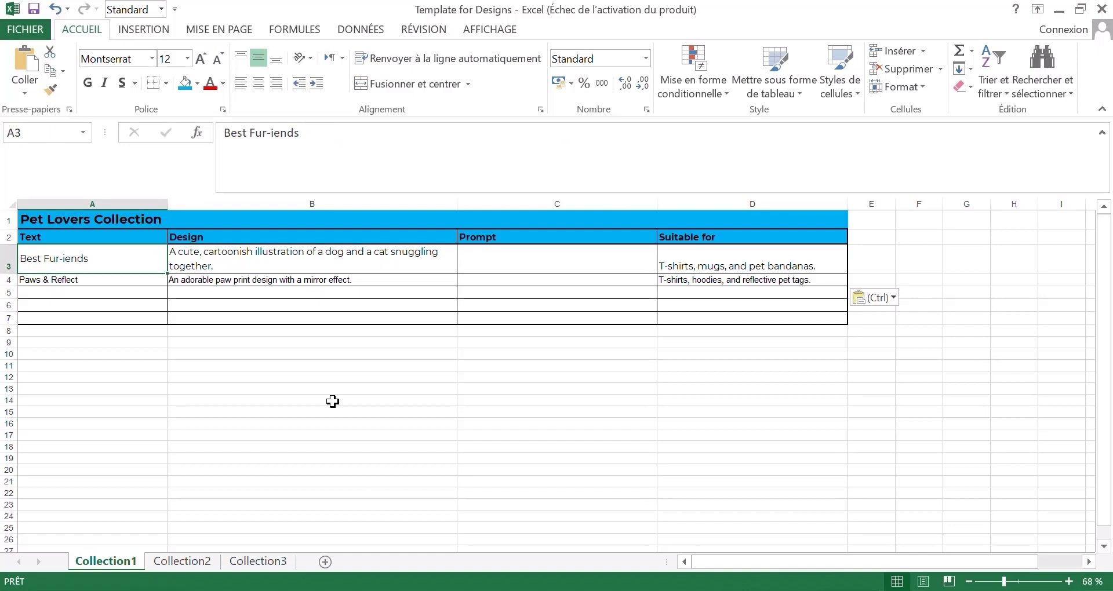